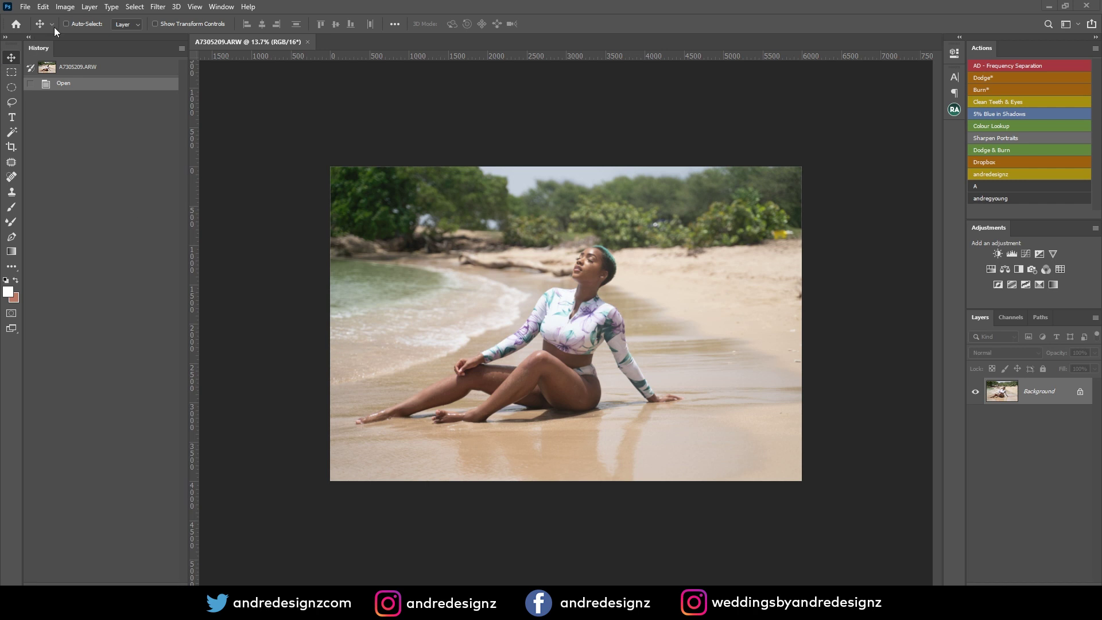
Open the File menu for the beach portrait A7305209.ARW
left_click(25, 7)
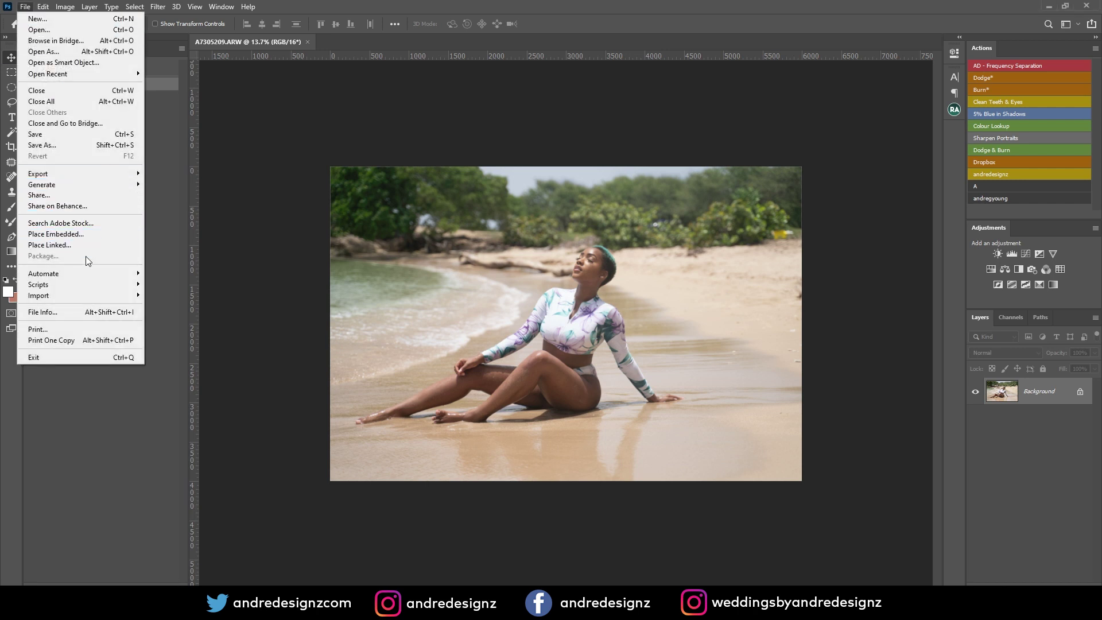
left_click(127, 315)
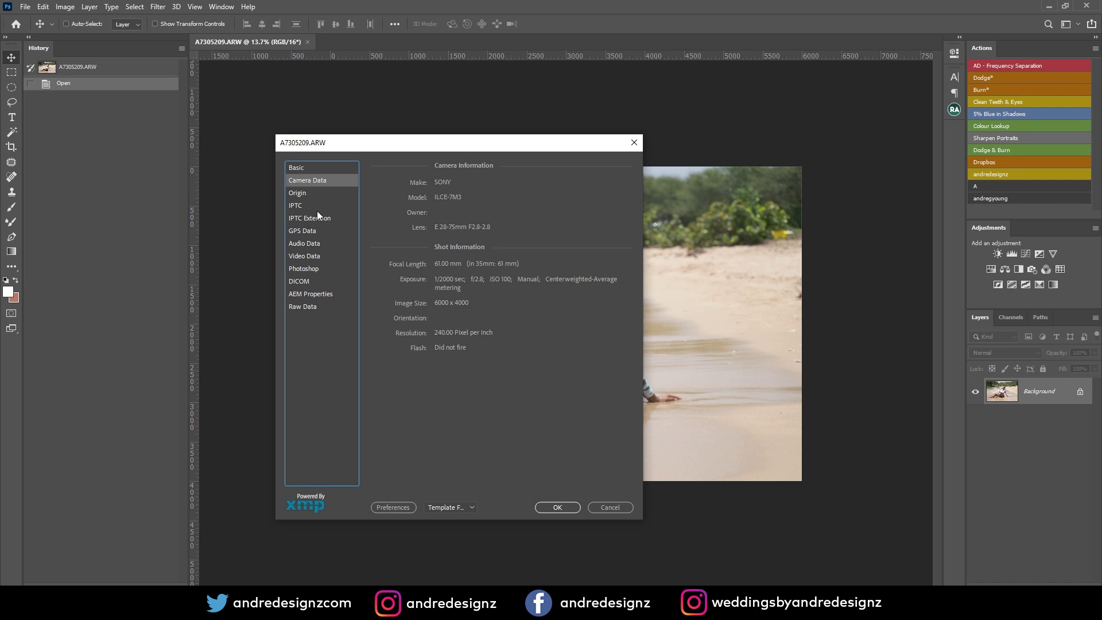
left_click(305, 194)
left_click(312, 183)
mouse_move(477, 149)
left_mouse_down()
mouse_move(459, 192)
mouse_move(465, 151)
left_mouse_up()
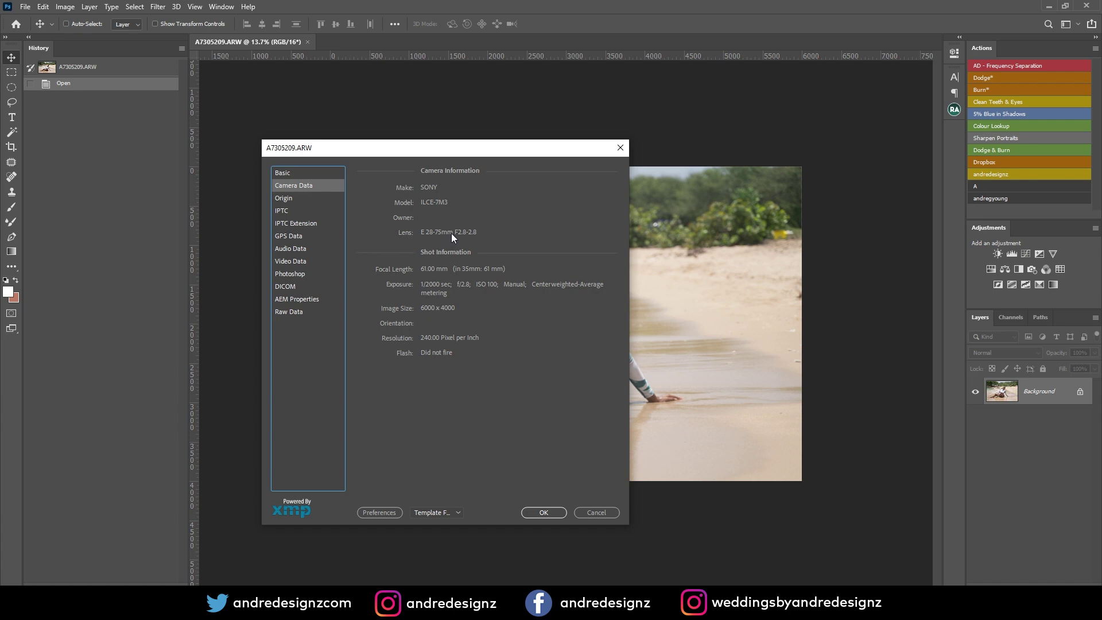
left_click_drag(463, 147, 373, 125)
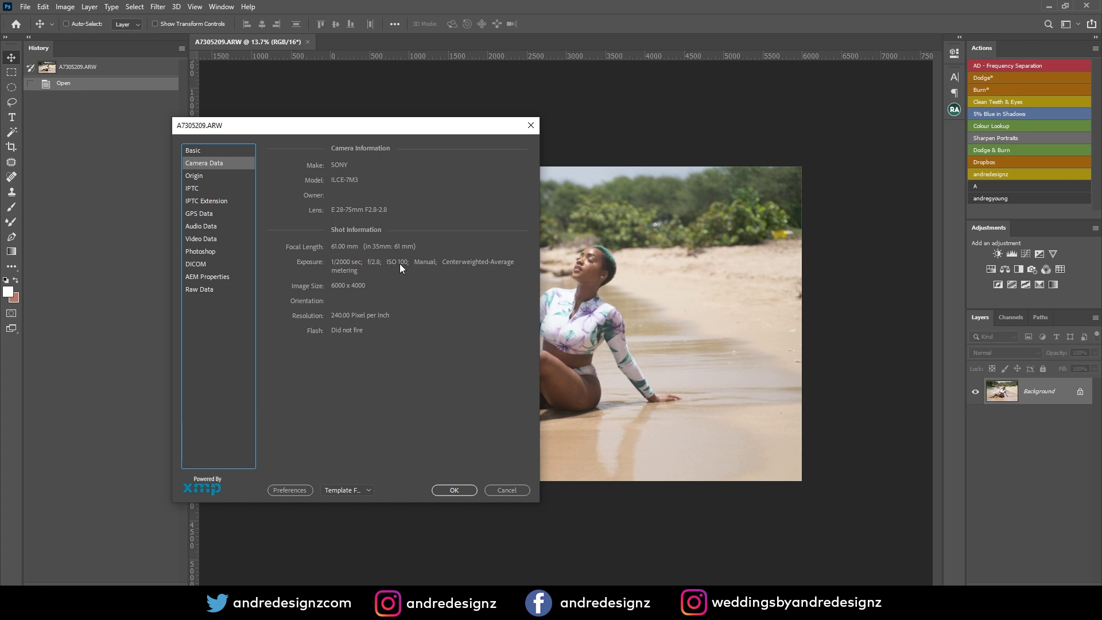
left_click_drag(406, 121, 374, 146)
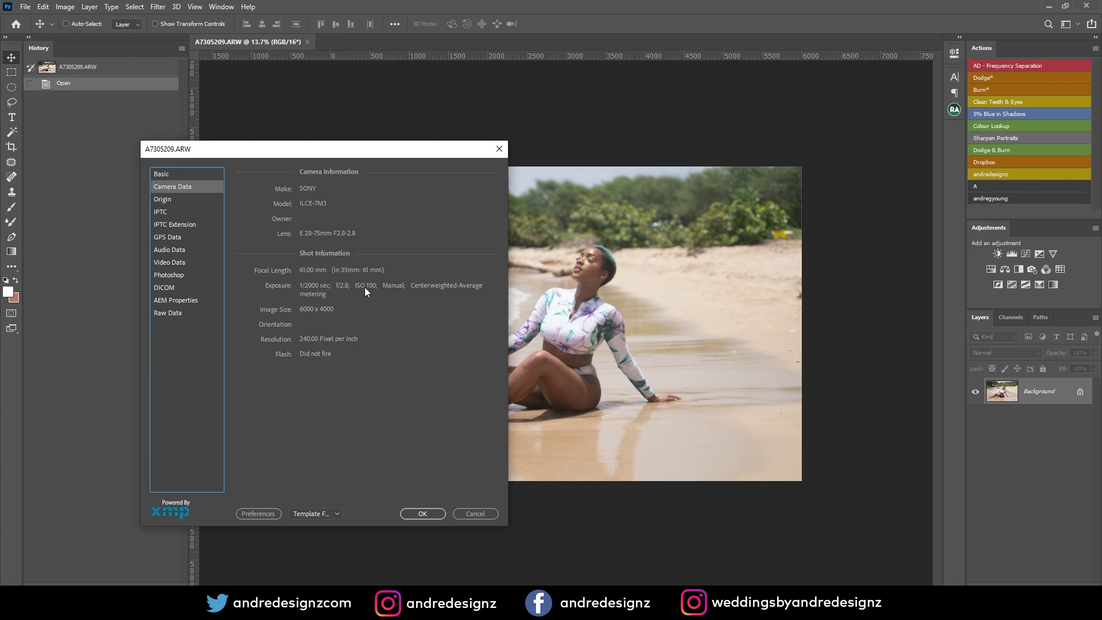
left_click(480, 514)
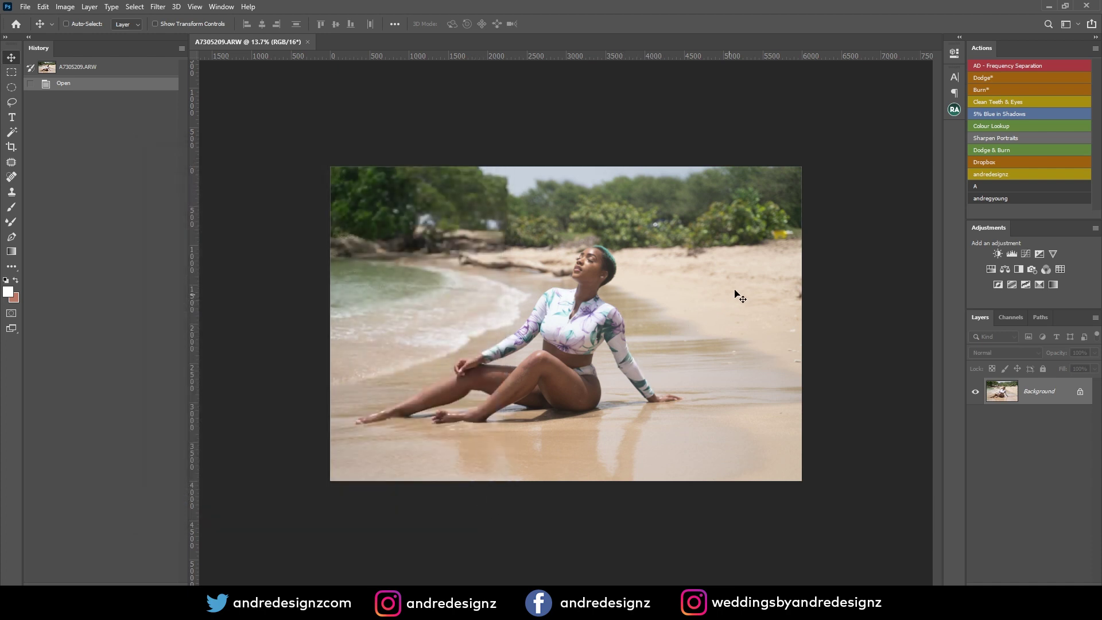
Duplicate the Background layer to Background copy, zoom to 100% on the face, and pick the Spot Healing Brush
left_click_drag(1060, 402, 1078, 608)
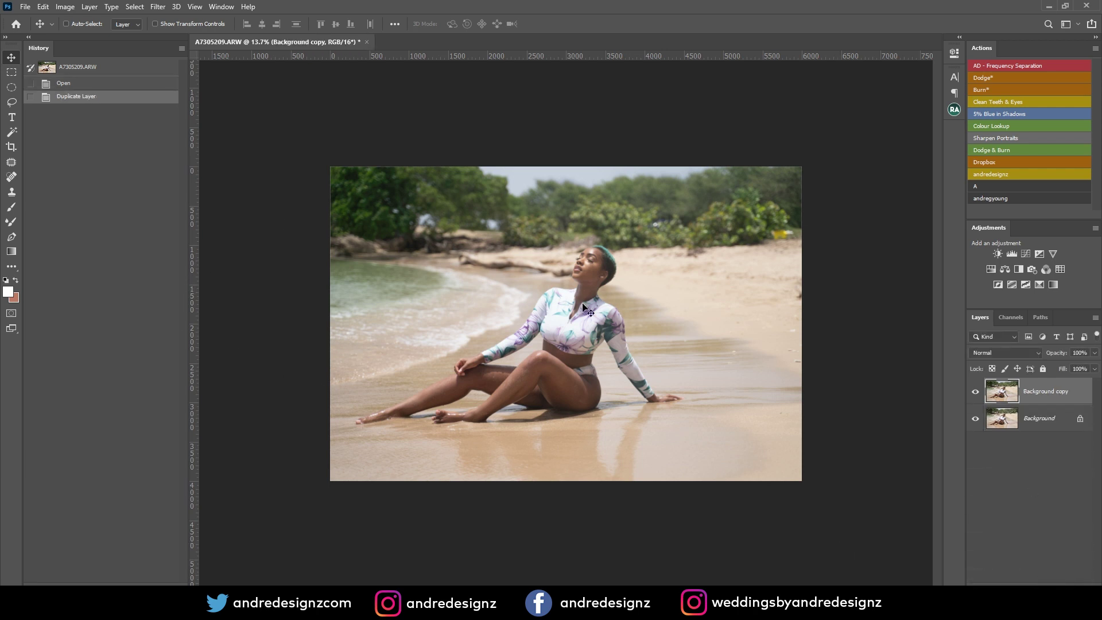
key("ctrl+plus")
key("ctrl+plus")
key("ctrl+plus")
key("ctrl+plus")
key("ctrl+plus")
key("ctrl+plus")
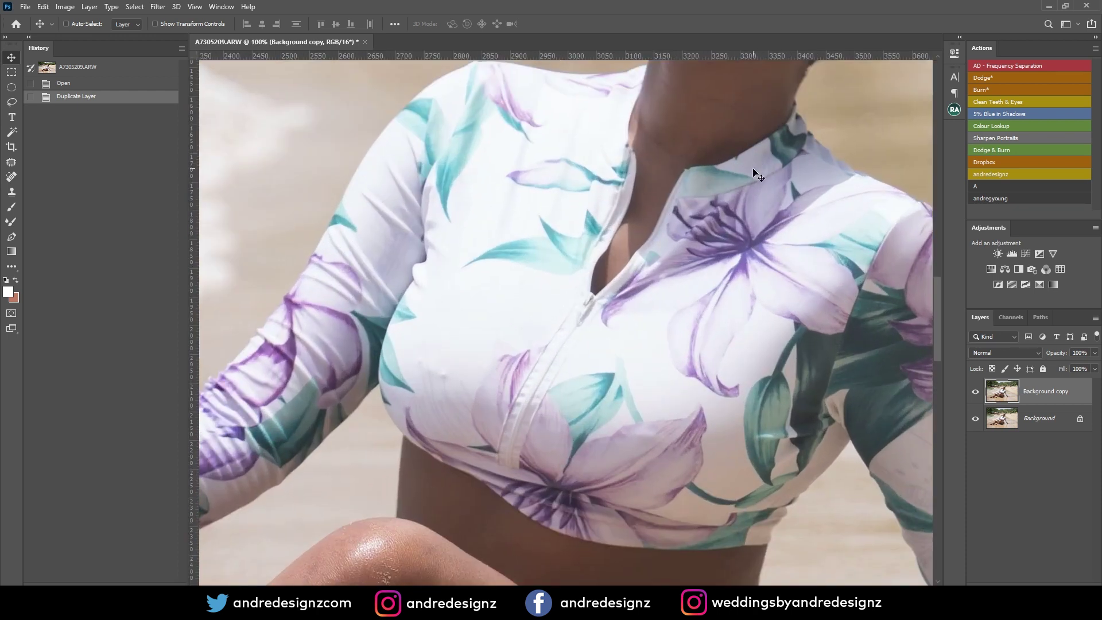
left_click_drag(796, 145, 606, 422)
left_click_drag(608, 259, 618, 363)
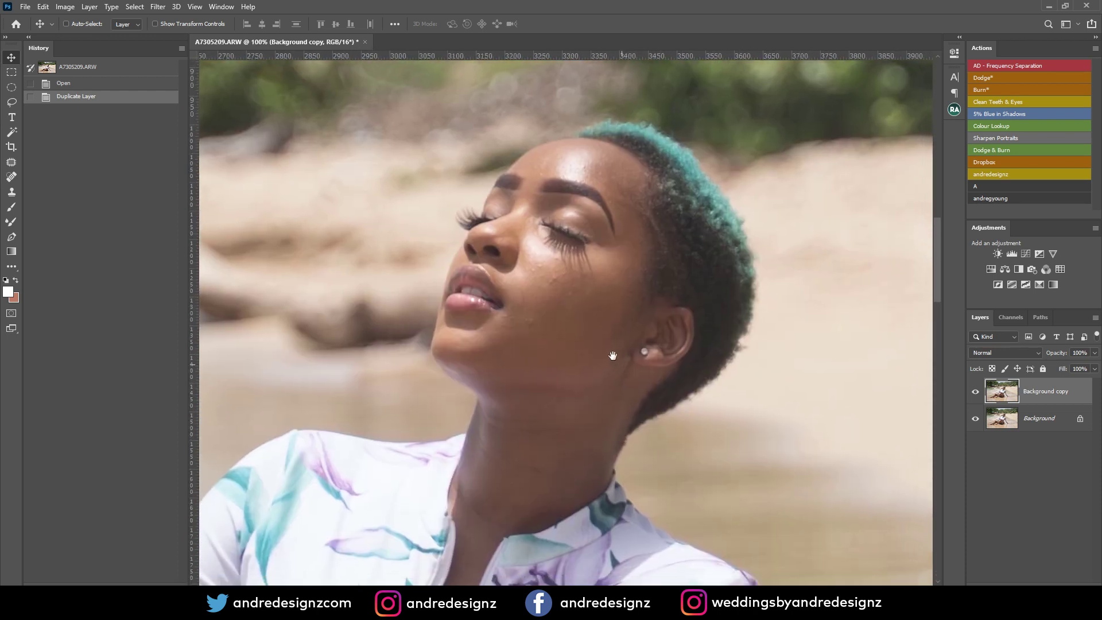
key("j")
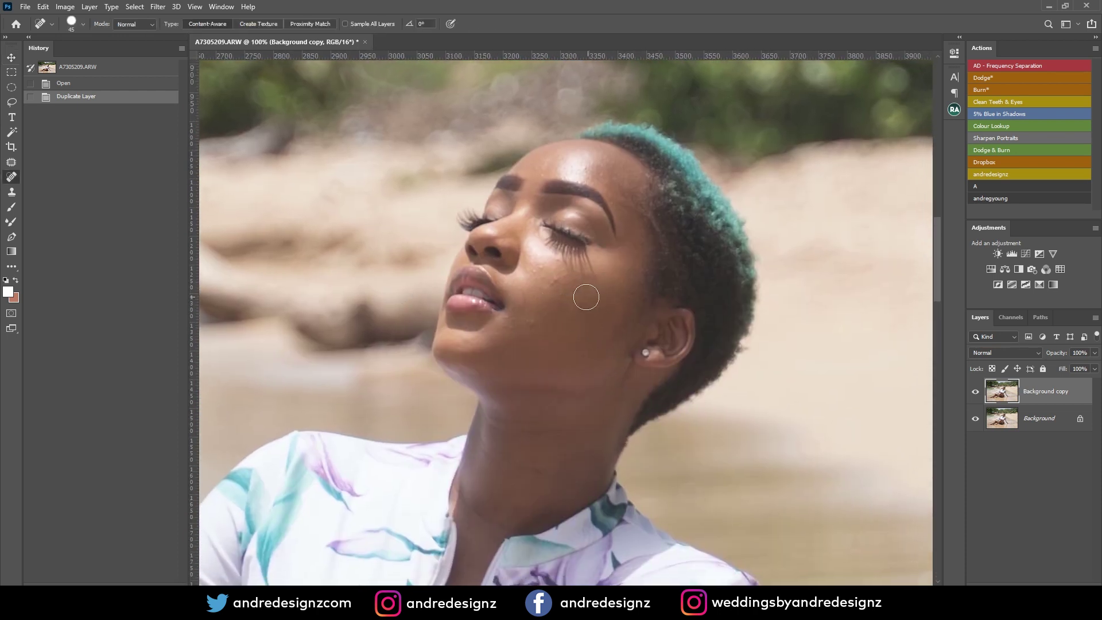
At brush size 10, heal the small blemishes across the cheek
key("bracketleft")
key("bracketleft")
key("bracketleft")
key("bracketleft")
left_click(573, 295)
left_click(558, 278)
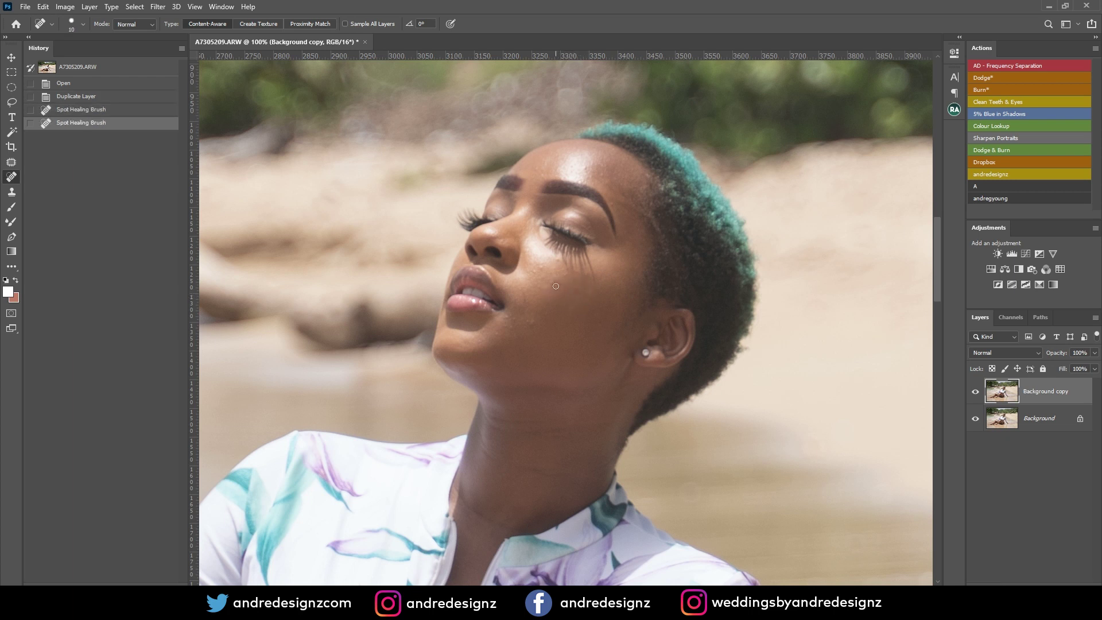
left_click(565, 291)
left_click(568, 277)
left_click(555, 288)
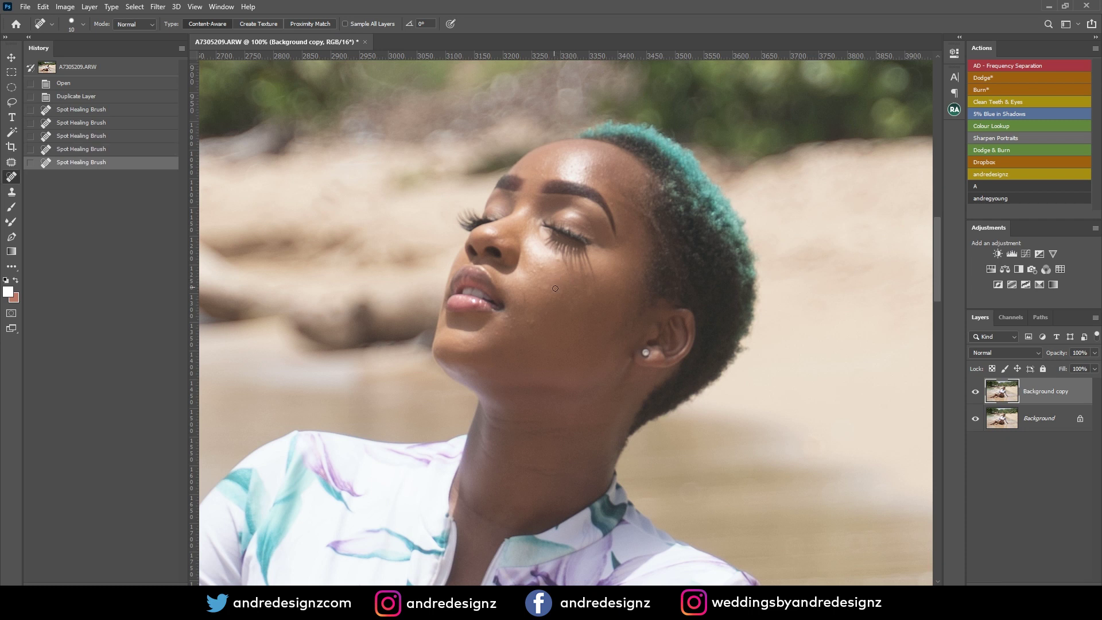
left_click(542, 266)
left_click(560, 260)
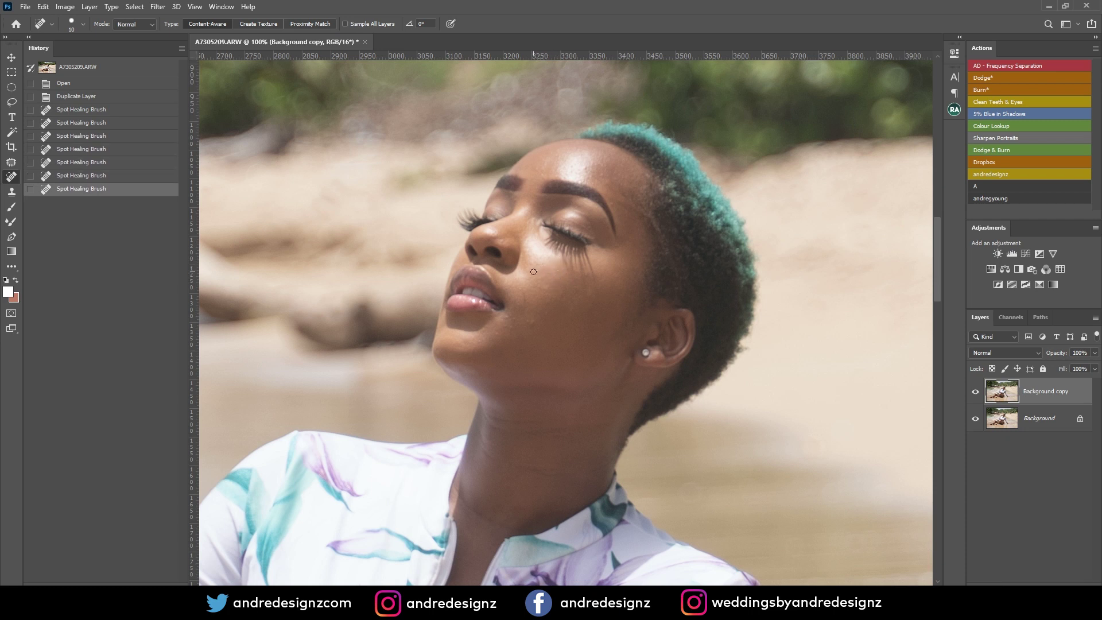
left_click(533, 272)
left_click(552, 298)
left_click(540, 331)
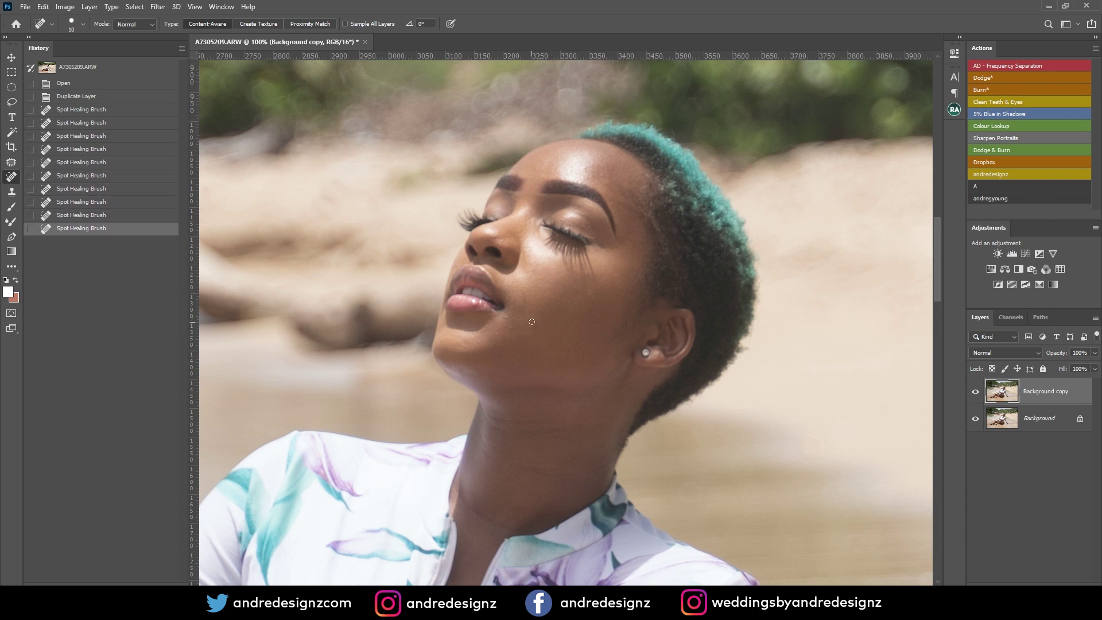
left_click(531, 324)
left_click(538, 331)
Heal the spots along the jaw, the forehead spot, and the dark spot on the chin
left_click(498, 335)
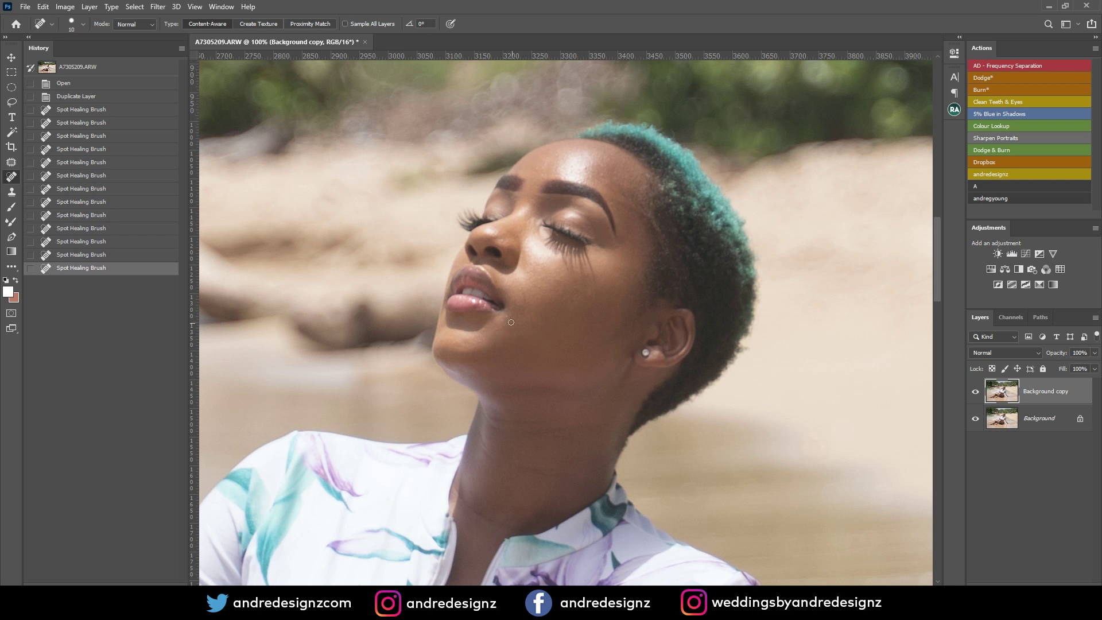
left_click(510, 318)
left_click(518, 333)
left_click(513, 322)
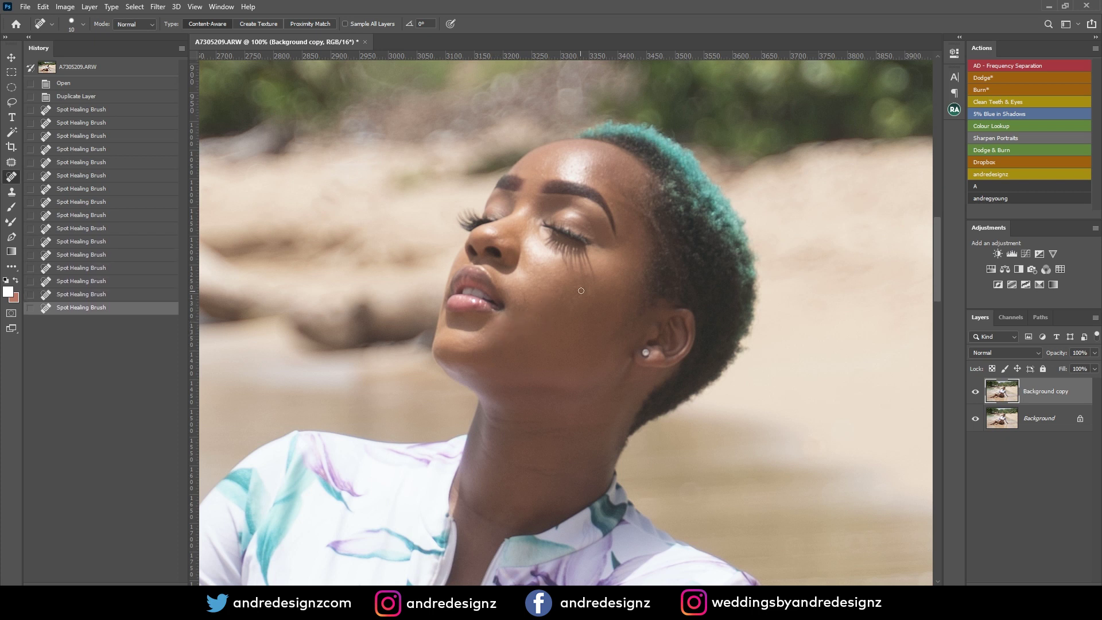
left_click(554, 277)
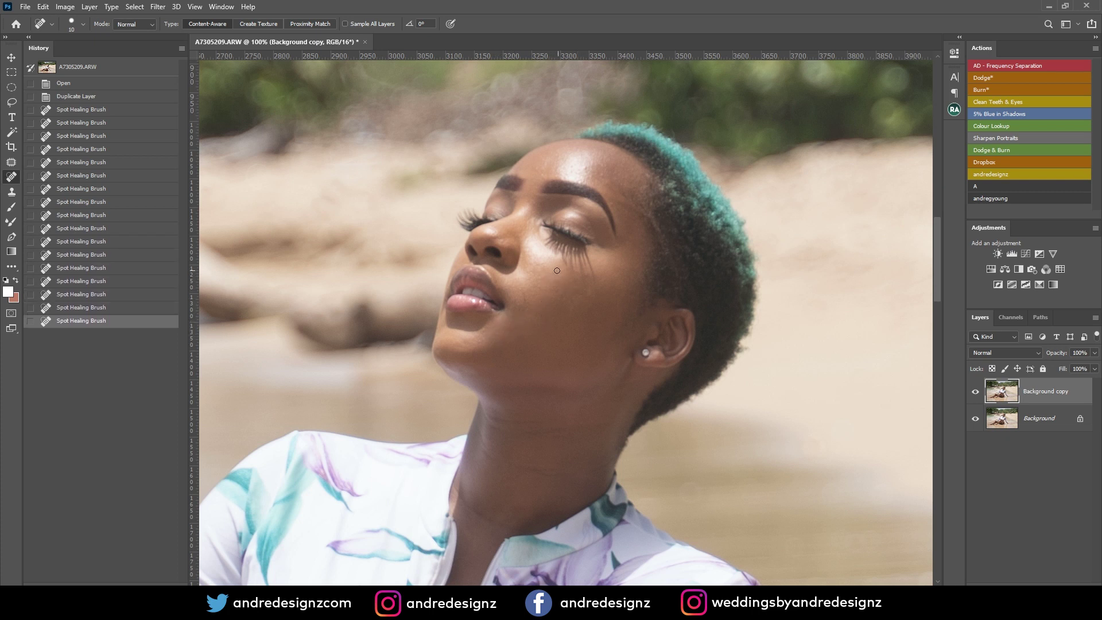
left_click(560, 290)
left_click(585, 168)
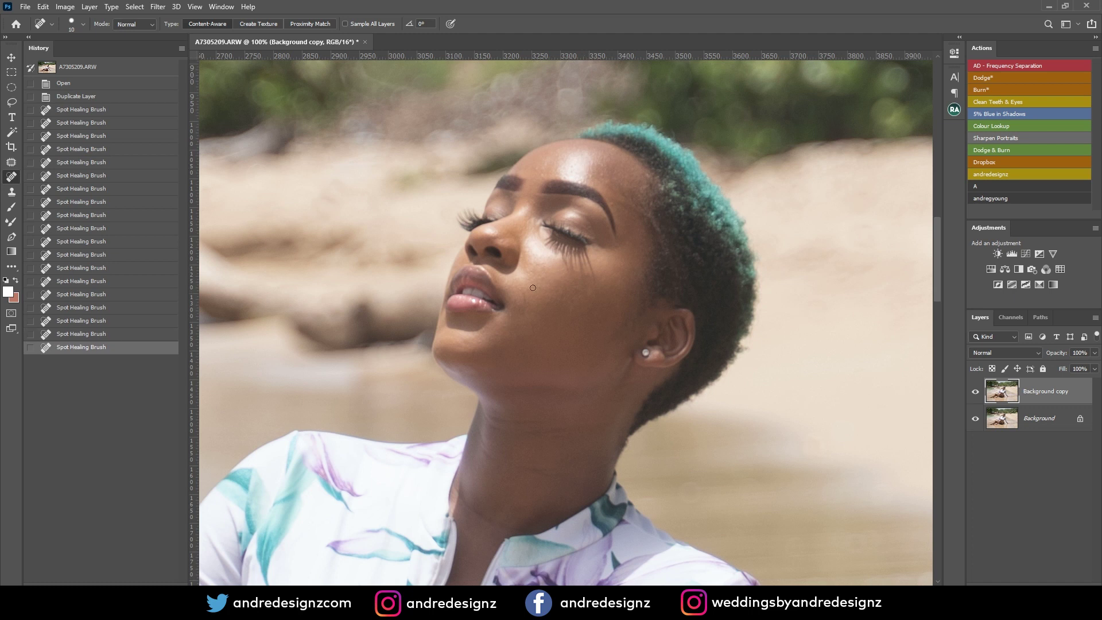
left_click(488, 336)
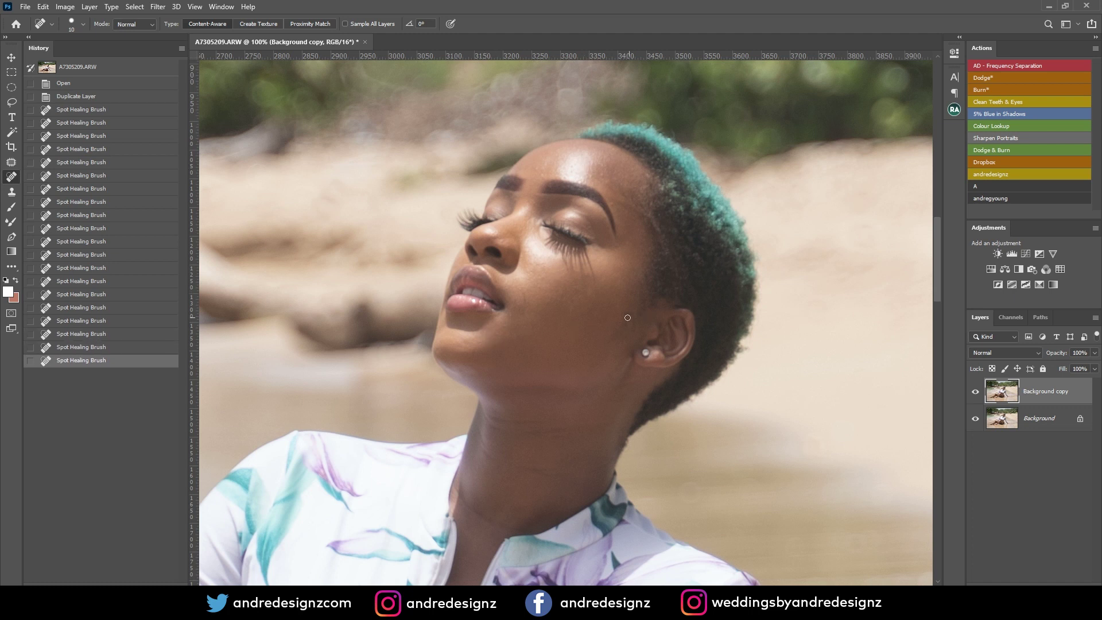
left_click(587, 273)
mouse_move(522, 357)
left_mouse_down()
mouse_move(566, 280)
mouse_move(624, 203)
mouse_move(559, 329)
mouse_move(537, 364)
left_mouse_up()
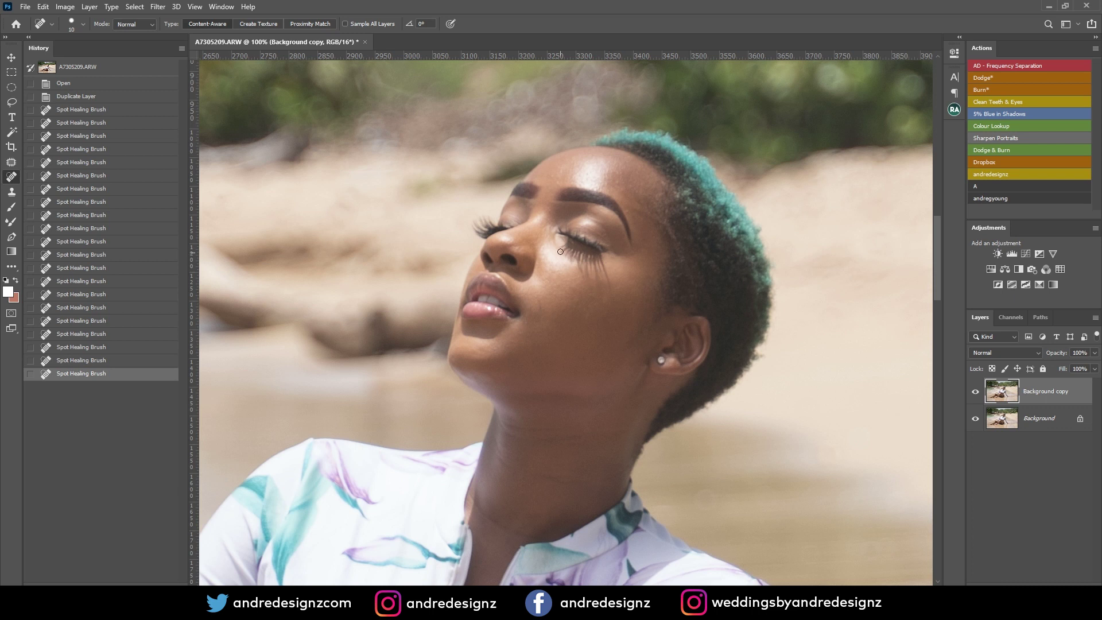
Heal the blemishes under the chin and the dark marks on the neck
scroll(606, 289, "down", 5)
scroll(605, 289, "left", 3)
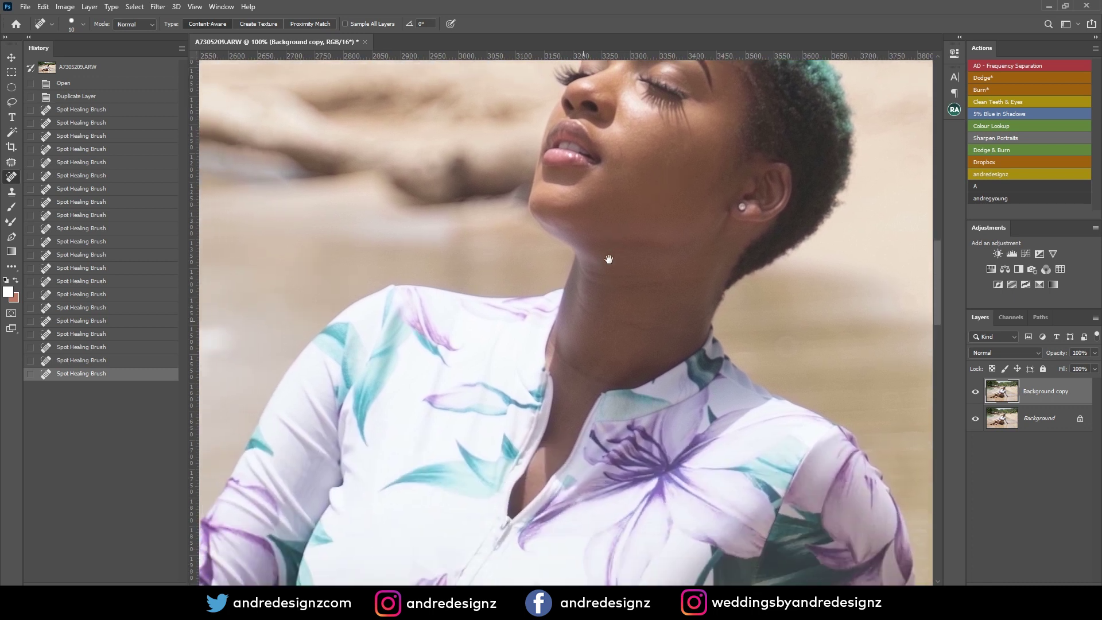
left_click(579, 197)
left_click(572, 201)
left_click(562, 203)
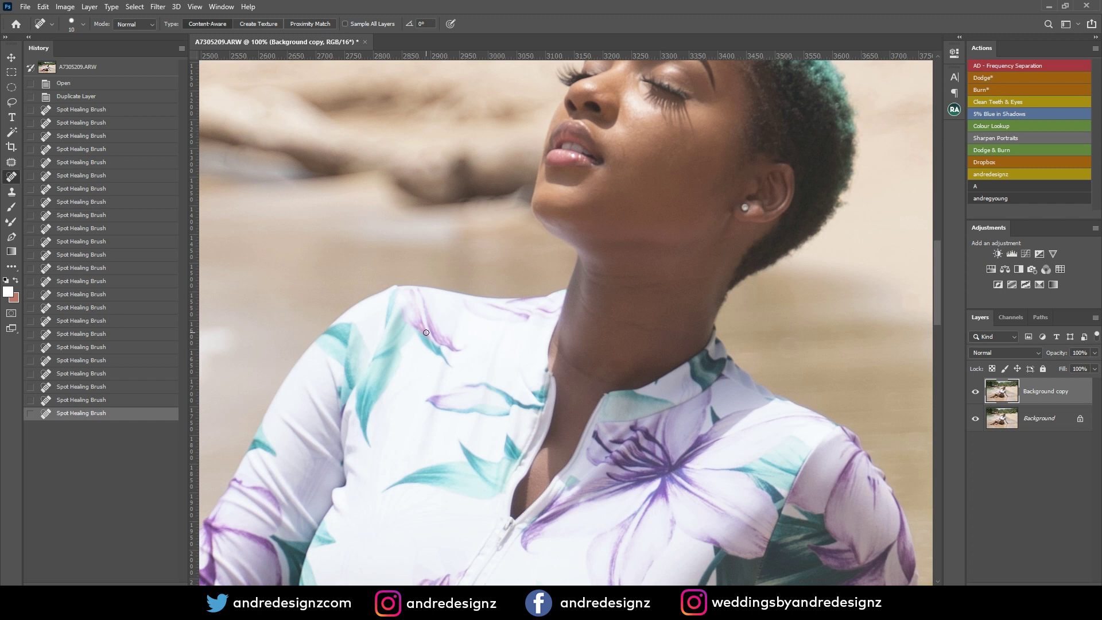
left_click_drag(704, 332, 677, 248)
left_click(650, 248)
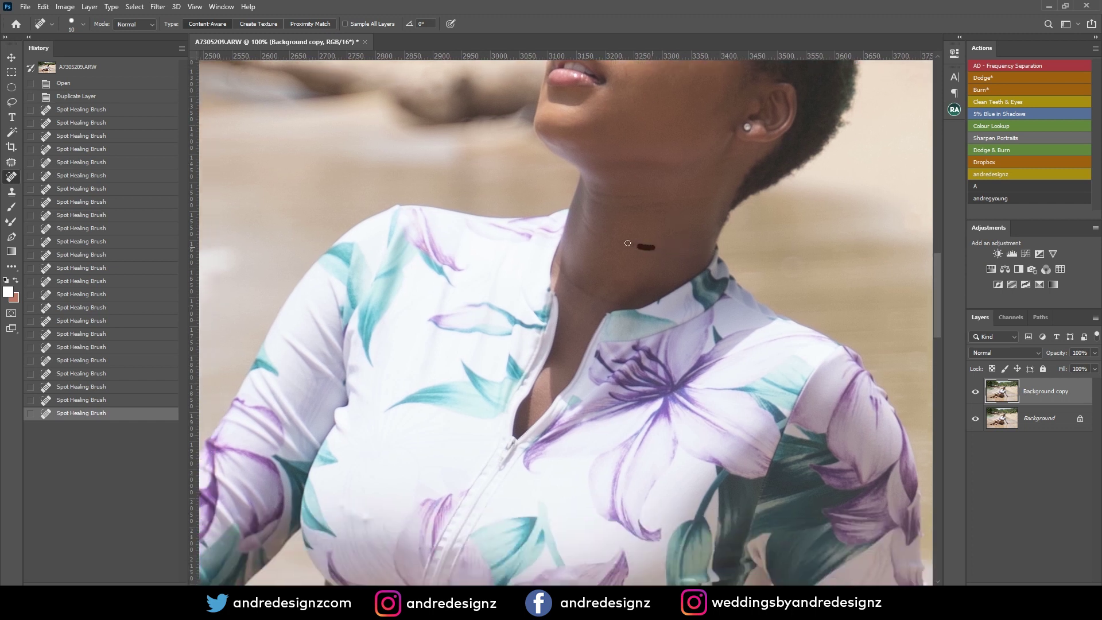
left_click_drag(600, 235, 585, 222)
mouse_move(665, 201)
left_mouse_down()
mouse_move(615, 215)
mouse_move(646, 203)
left_mouse_up()
left_click_drag(577, 308, 644, 212)
Pan down to bring the legs, far leg and hand into view
left_click_drag(554, 401, 578, 269)
left_click_drag(545, 425, 561, 283)
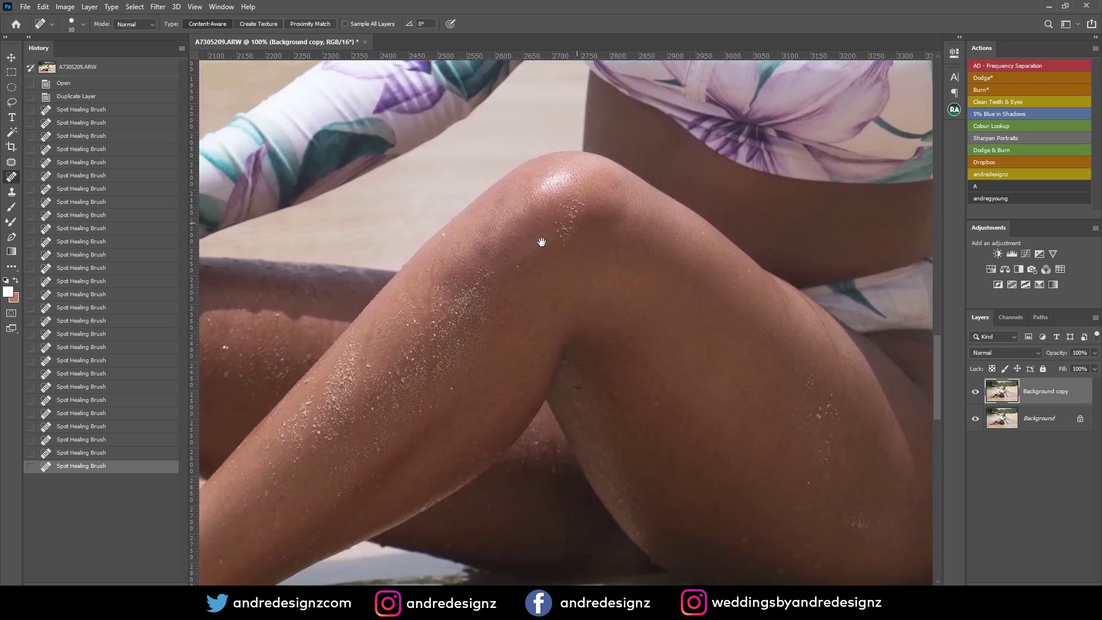
left_click_drag(603, 459, 588, 263)
left_click_drag(647, 298, 689, 293)
left_click_drag(580, 278, 775, 305)
left_click_drag(562, 295, 747, 299)
scroll(627, 316, "down", 3)
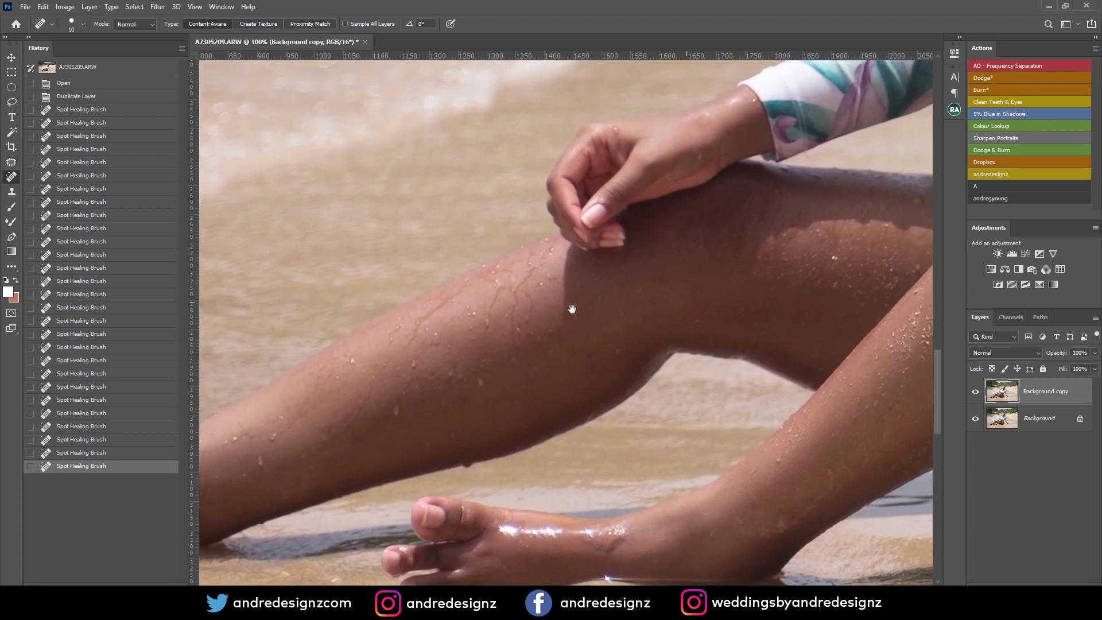
scroll(588, 307, "down", 5)
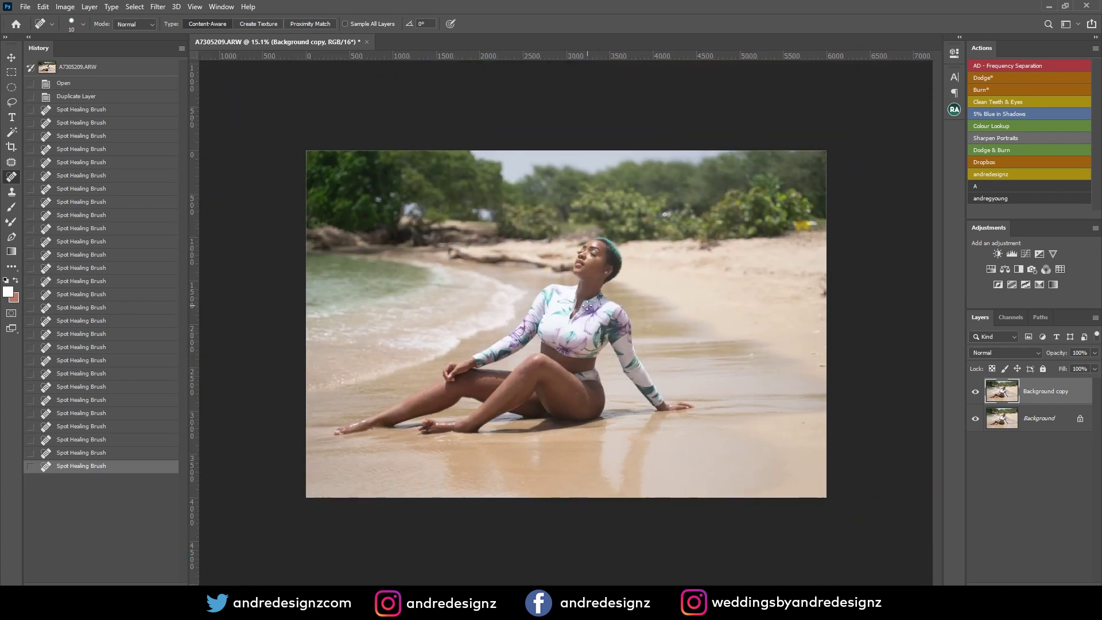
Run the AD - Frequency Separation action and accept Gaussian Blur radius 6.4 on the Low layer
scroll(513, 310, "up", 5)
scroll(513, 310, "down", 6)
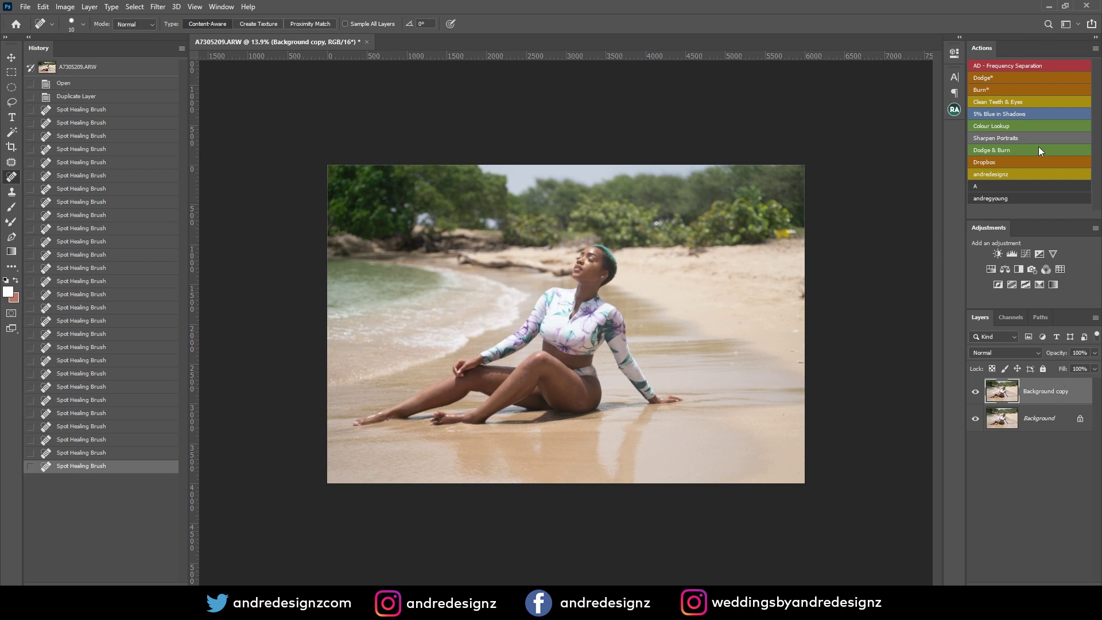
left_click(1007, 65)
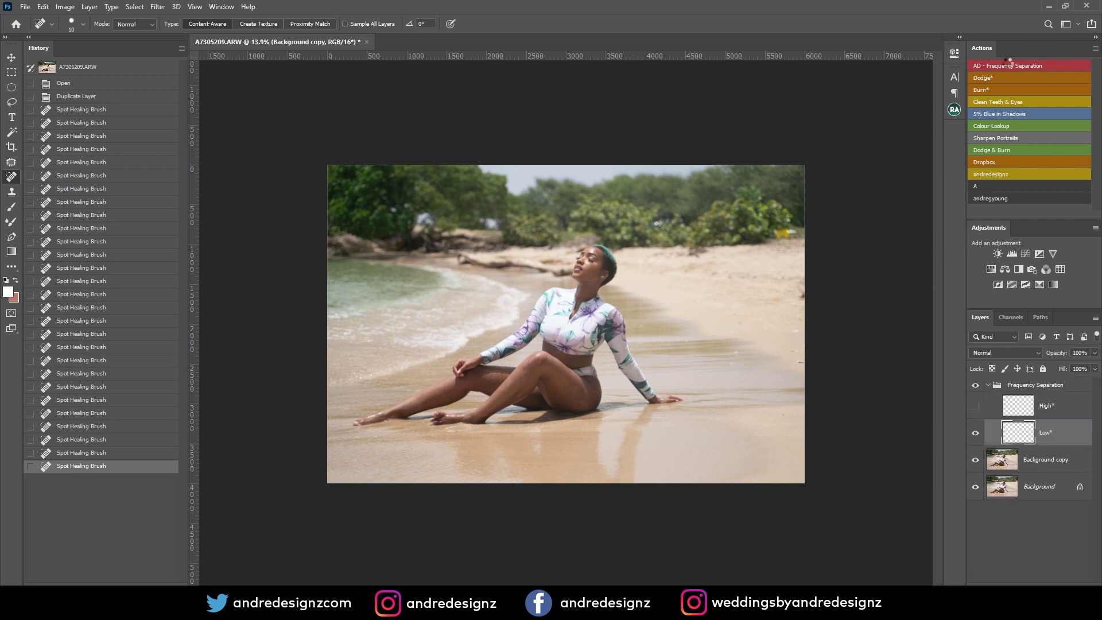
left_click_drag(309, 153, 432, 108)
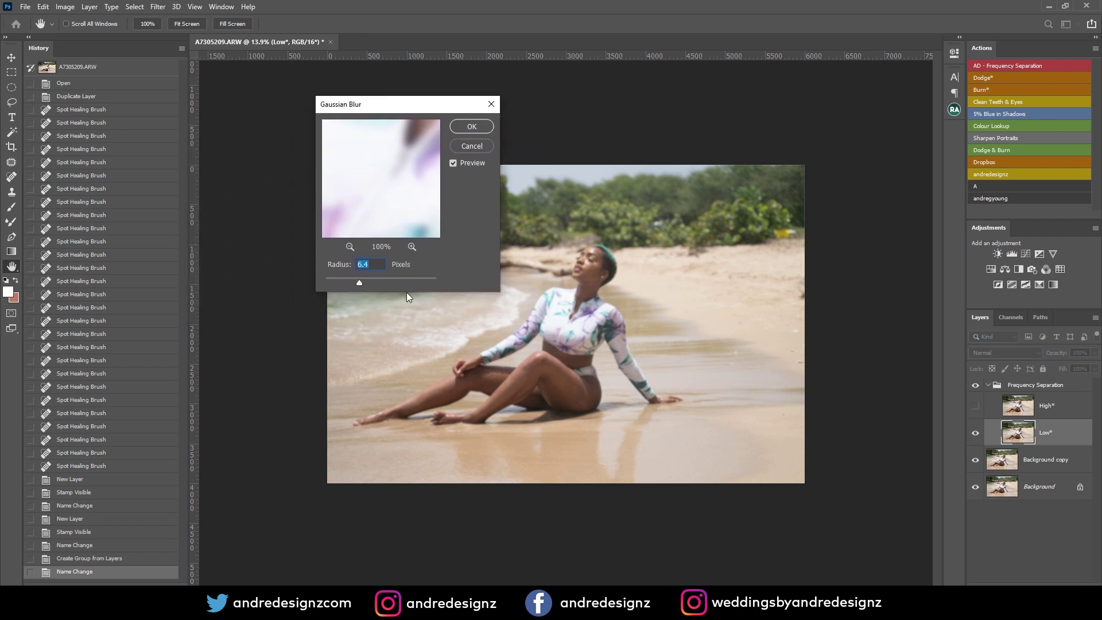
left_click(471, 126)
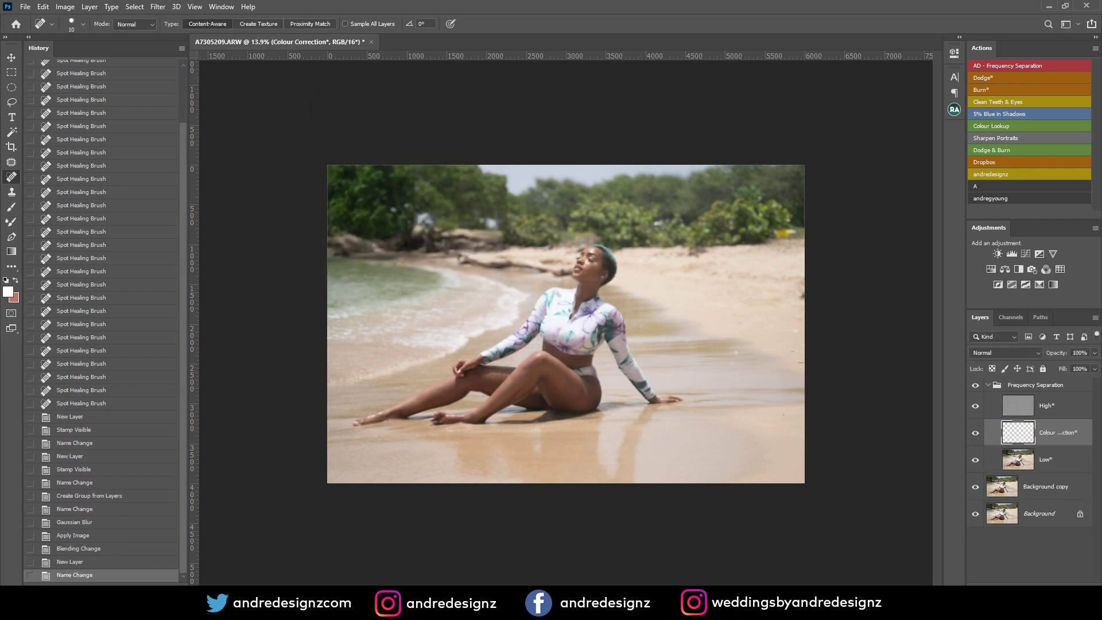
Select the Mixer Brush and set its Wet value to 30%
left_click(8, 224)
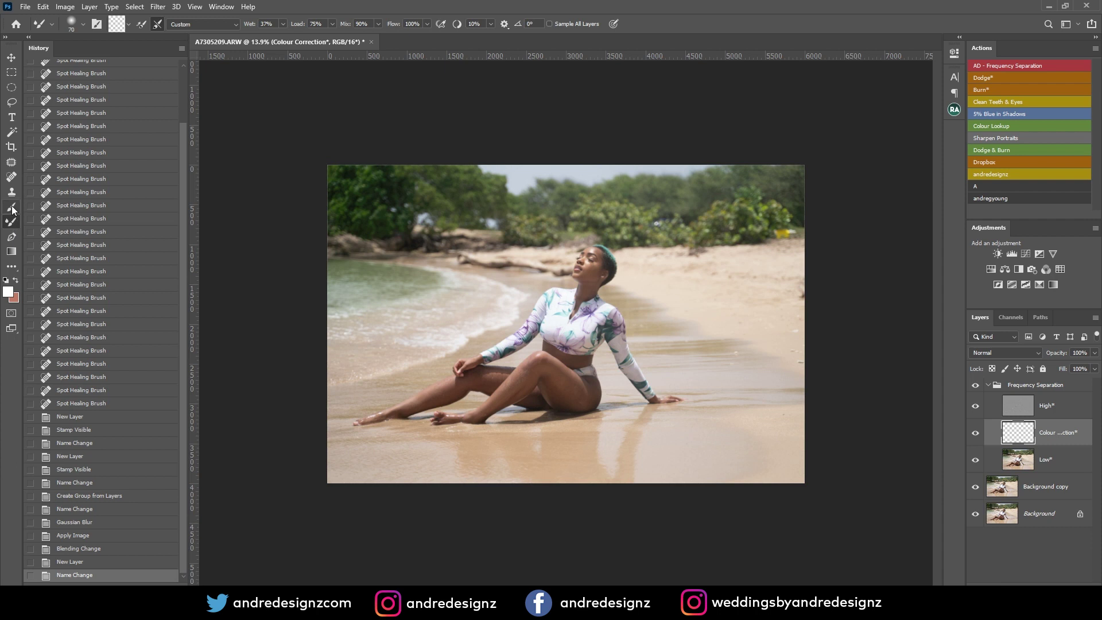
left_click(12, 209)
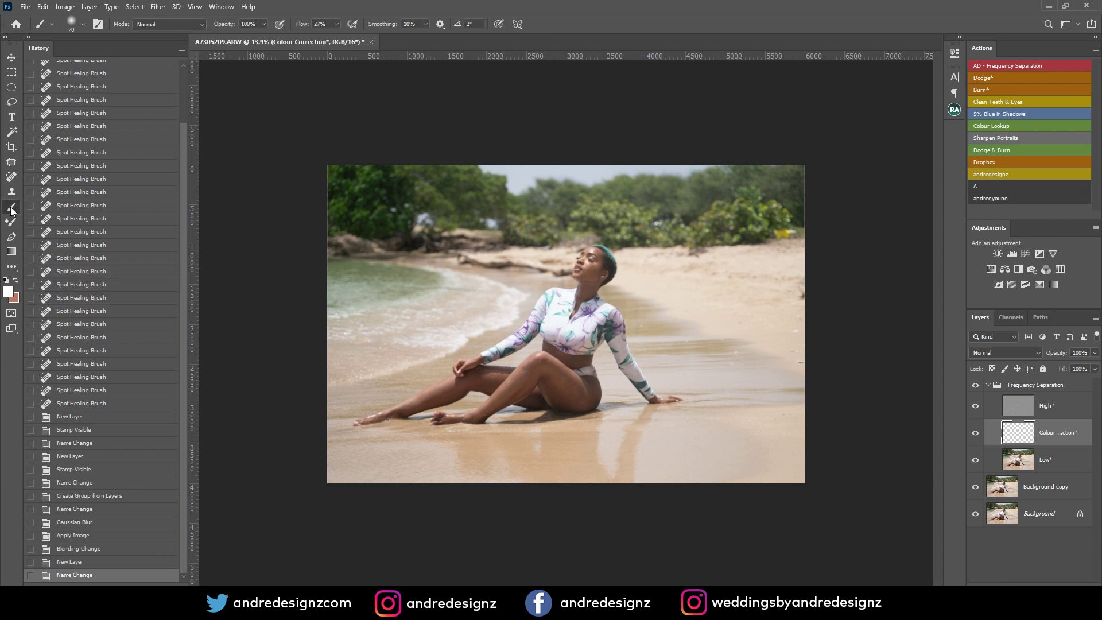
left_click(12, 223)
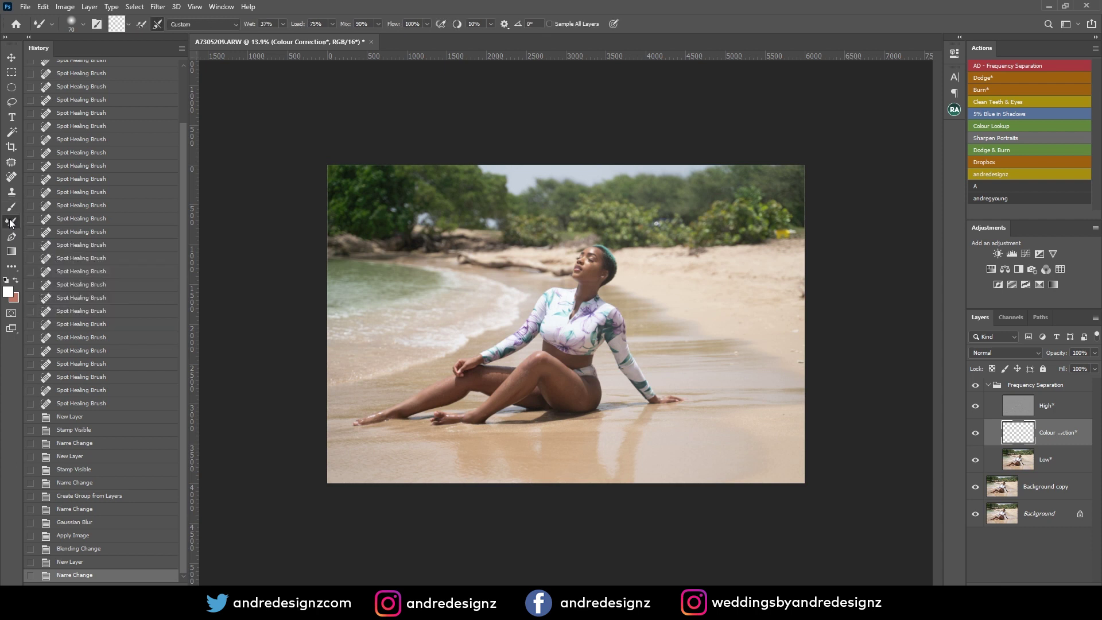
scroll(600, 275, "up", 5)
scroll(601, 276, "down", 6)
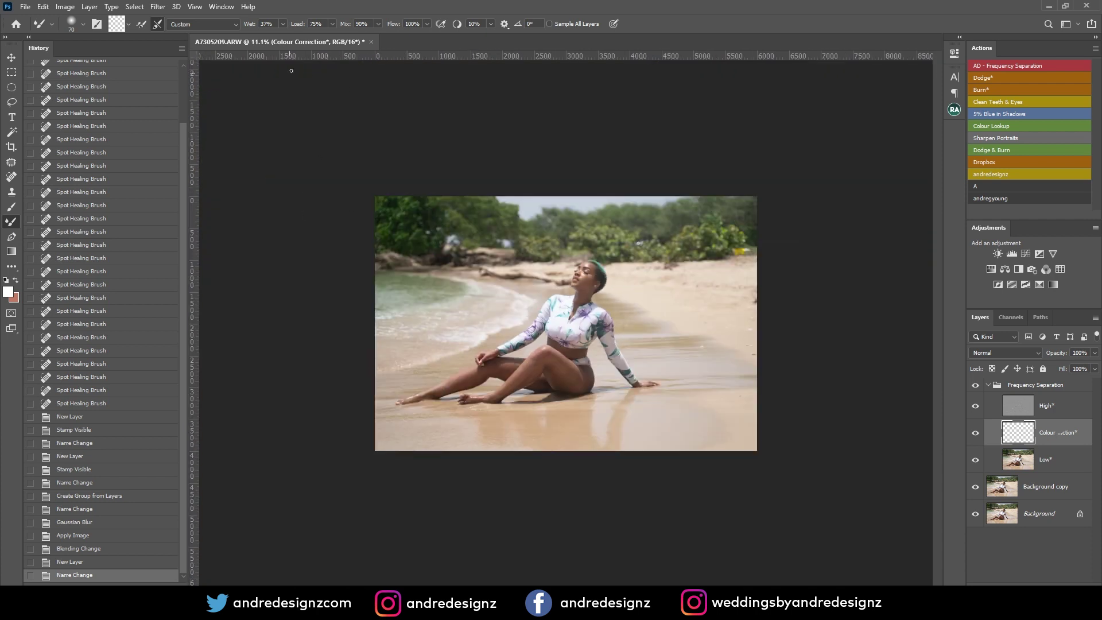
left_click(262, 23)
left_click(374, 113)
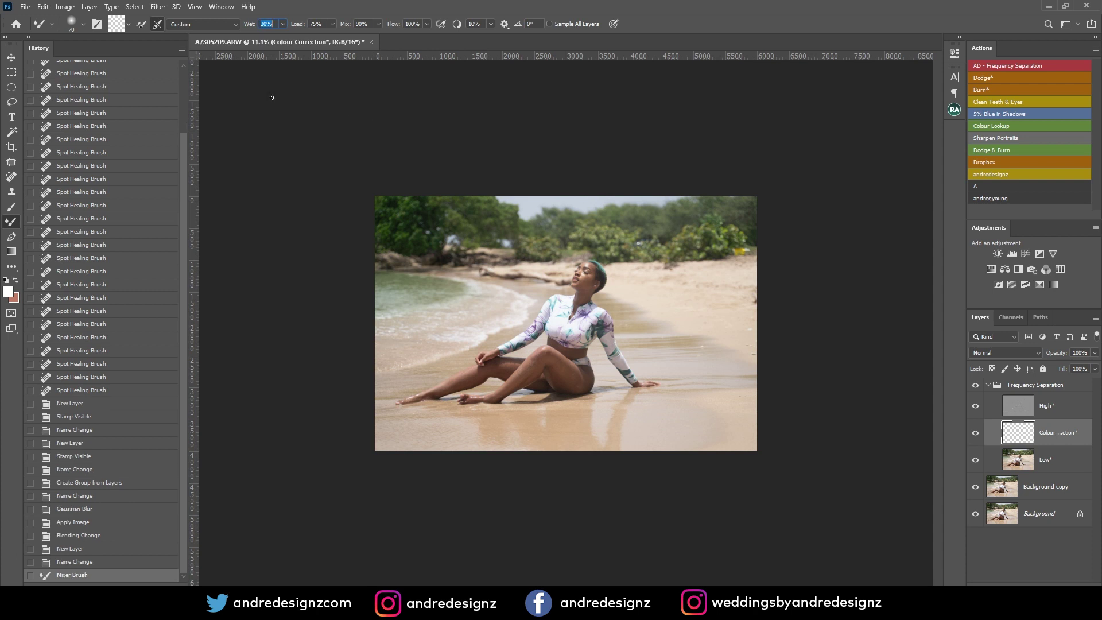
Zoom into the face and blend two cheek patches with a size-100 brush
left_click(572, 134)
key("Return")
left_click(549, 271)
scroll(554, 264, "up", 5)
scroll(554, 263, "up", 5)
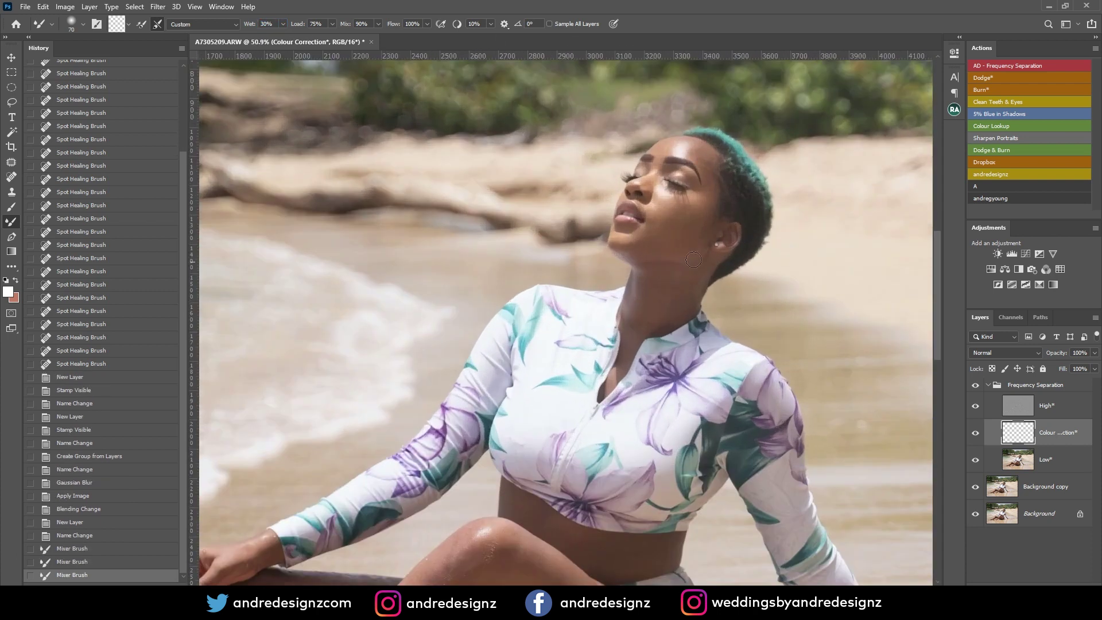
scroll(542, 244, "up", 1)
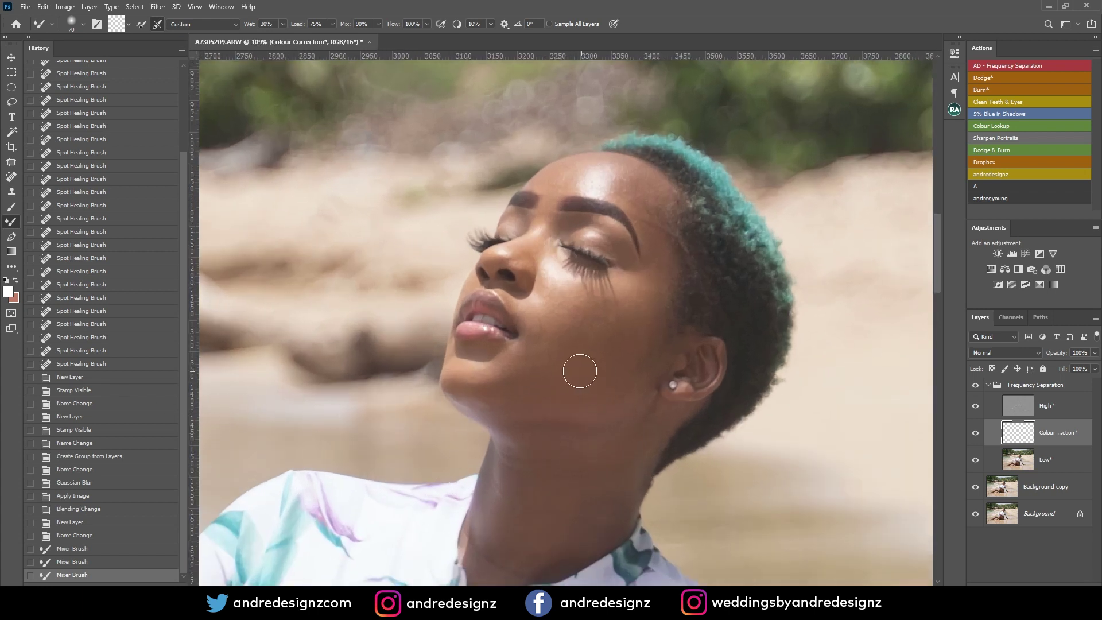
key("]")
key("]")
key("]")
mouse_move(609, 341)
left_mouse_down()
mouse_move(623, 328)
mouse_move(550, 376)
left_mouse_up()
left_click_drag(638, 315, 610, 325)
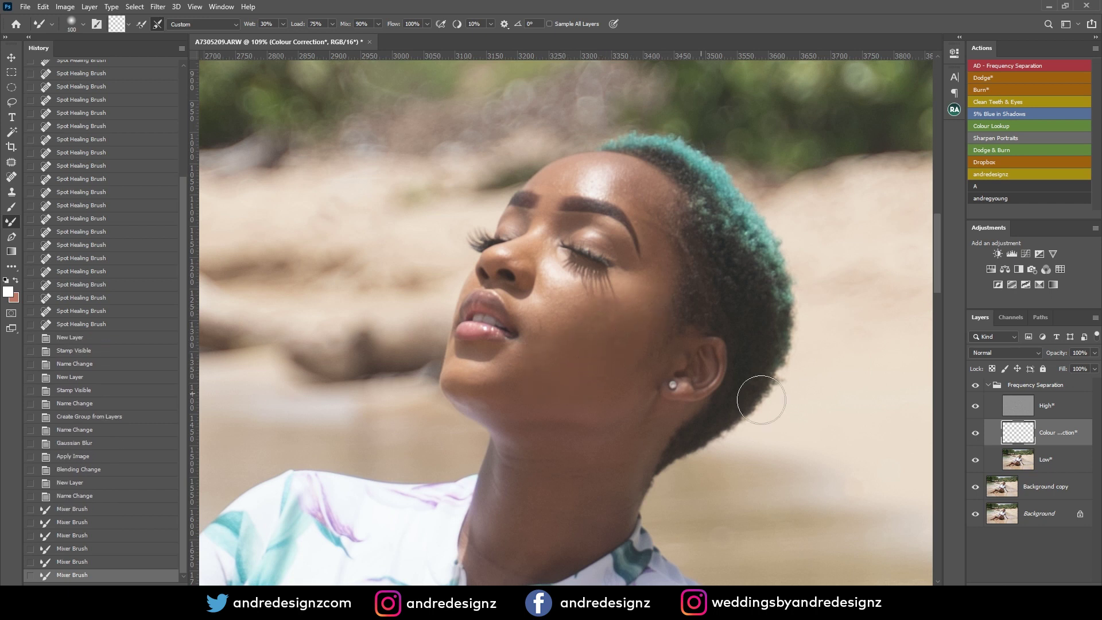
On the Low layer, blend the cheek and jaw, then the forehead at brush size 70
left_click(1061, 458)
mouse_move(660, 325)
left_mouse_down()
mouse_move(698, 316)
mouse_move(522, 382)
left_mouse_up()
left_click_drag(625, 321, 518, 380)
left_click_drag(599, 369, 499, 399)
left_click_drag(641, 300, 565, 352)
key("bracketleft")
key("bracketleft")
key("bracketleft")
mouse_move(599, 180)
left_mouse_down()
mouse_move(638, 173)
mouse_move(646, 185)
mouse_move(632, 179)
left_mouse_up()
left_click_drag(551, 200, 572, 179)
left_click_drag(564, 307, 555, 345)
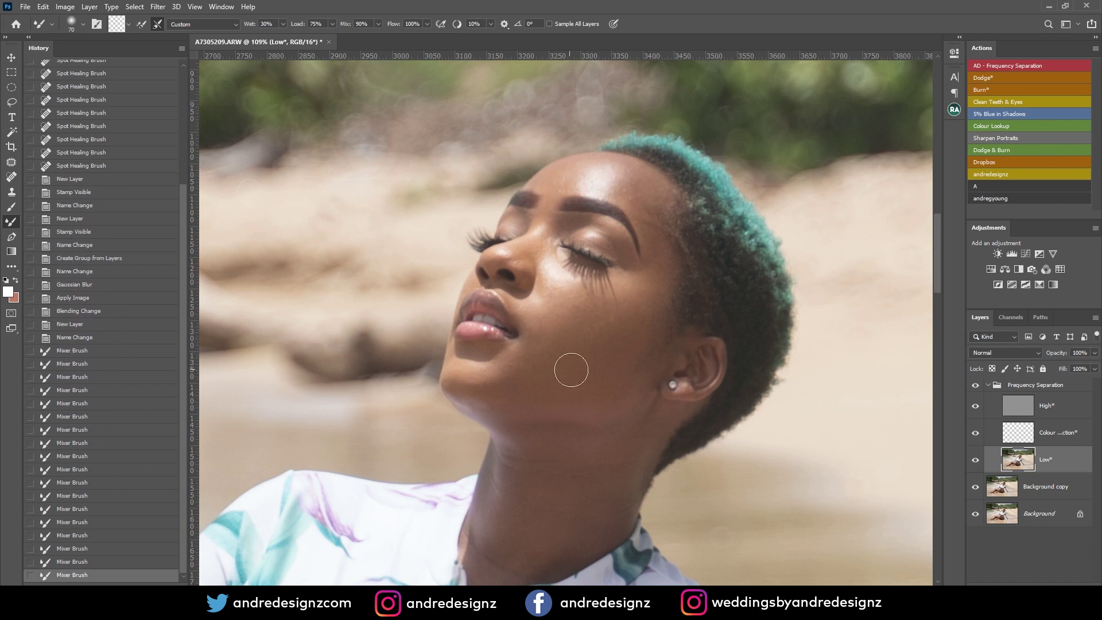
Smooth the skin on the neck with an 80-size brush
mouse_move(537, 444)
left_mouse_down()
mouse_move(546, 217)
mouse_move(565, 179)
mouse_move(522, 326)
left_mouse_up()
key("bracketright")
At brush size 100, blend the skin tones across the thigh, hip and knee
key("bracketright")
key("bracketright")
left_click_drag(580, 193, 551, 289)
mouse_move(657, 195)
left_mouse_down()
mouse_move(582, 300)
mouse_move(593, 298)
left_mouse_up()
left_click_drag(510, 337, 655, 185)
mouse_move(609, 431)
left_mouse_down()
mouse_move(438, 260)
mouse_move(473, 225)
mouse_move(436, 160)
left_mouse_up()
key("bracketright")
key("bracketright")
key("bracketright")
left_click_drag(674, 358, 706, 401)
mouse_move(572, 328)
left_mouse_down()
mouse_move(712, 420)
mouse_move(655, 272)
mouse_move(535, 187)
left_mouse_up()
mouse_move(587, 235)
left_mouse_down()
mouse_move(480, 156)
mouse_move(324, 207)
left_mouse_up()
mouse_move(646, 279)
left_mouse_down()
mouse_move(737, 335)
mouse_move(808, 412)
left_mouse_up()
left_click_drag(804, 371, 664, 426)
left_click_drag(426, 363, 543, 488)
left_click_drag(465, 369, 556, 433)
Smooth the lower leg, shin and ankle skin, using brush size 80 on the ankle
left_click_drag(534, 334, 756, 400)
left_click_drag(558, 291, 365, 477)
mouse_move(495, 376)
left_mouse_down()
mouse_move(288, 496)
mouse_move(557, 348)
left_mouse_up()
left_click_drag(571, 194, 357, 409)
left_click_drag(530, 270, 419, 360)
mouse_move(279, 486)
left_mouse_down()
mouse_move(366, 424)
mouse_move(562, 212)
left_mouse_up()
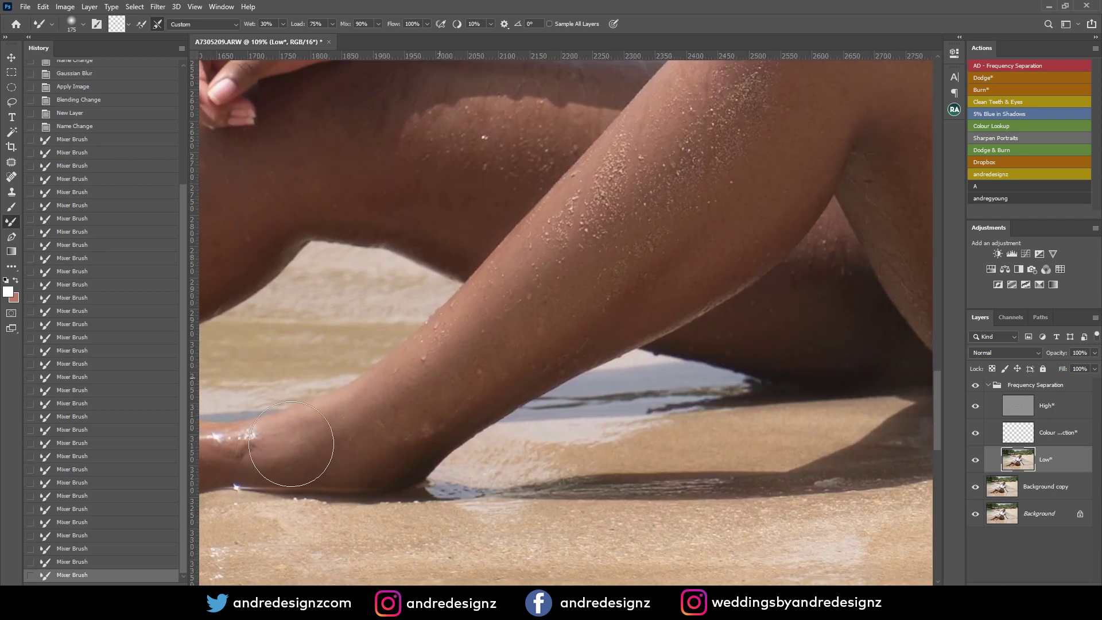
mouse_move(431, 387)
left_mouse_down()
mouse_move(563, 323)
mouse_move(682, 277)
left_mouse_up()
left_click_drag(571, 337, 561, 337)
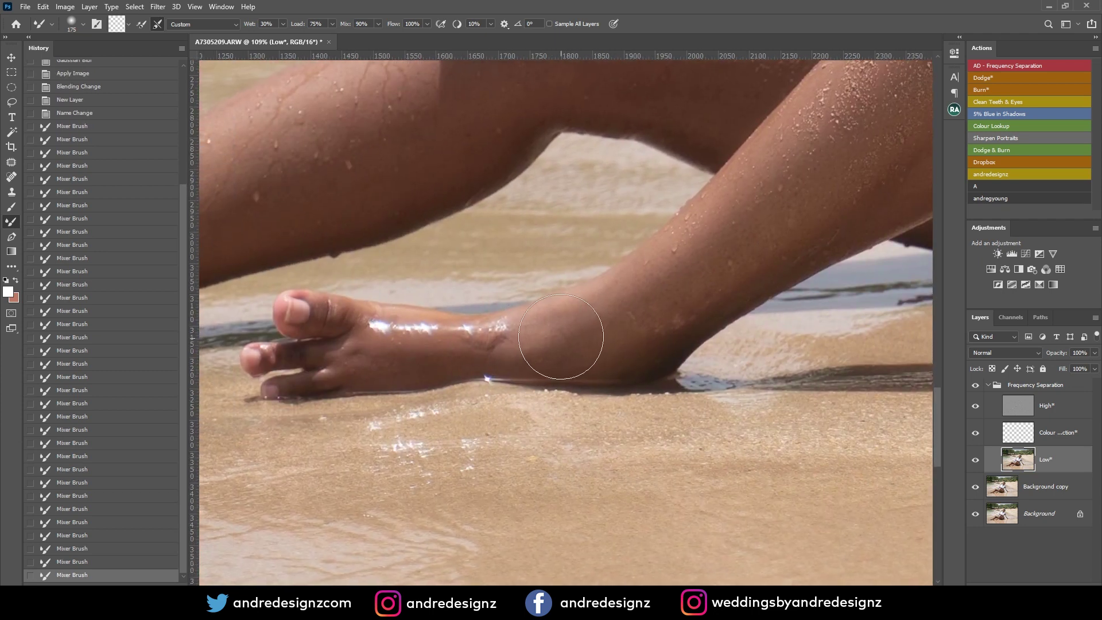
key("bracketright")
key("bracketright")
key("bracketright")
key("bracketleft")
key("bracketleft")
key("bracketleft")
key("bracketleft")
key("bracketleft")
key("bracketleft")
key("bracketleft")
key("bracketleft")
mouse_move(482, 348)
left_mouse_down()
mouse_move(440, 350)
mouse_move(463, 347)
left_mouse_up()
Smooth the upper thigh with a 150-size brush, then zoom out over the legs
mouse_move(732, 244)
left_mouse_down()
mouse_move(638, 440)
mouse_move(679, 462)
left_mouse_up()
key("bracketright")
key("bracketright")
key("bracketright")
key("bracketright")
left_click_drag(510, 282, 540, 274)
left_click_drag(631, 184, 608, 180)
left_click_drag(251, 405, 547, 312)
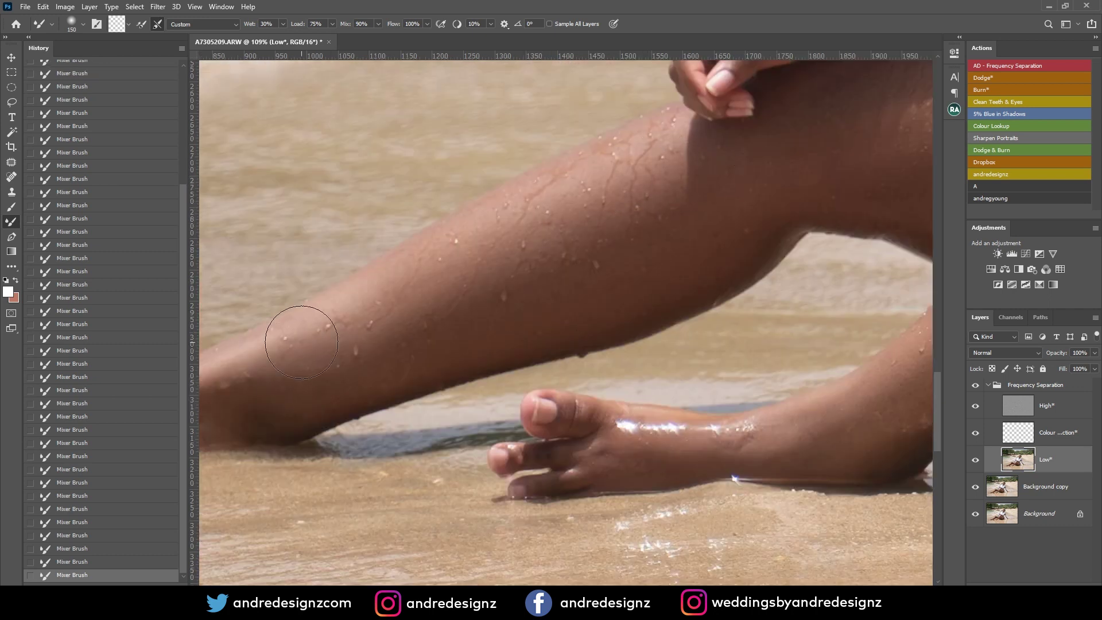
left_click_drag(682, 209, 345, 360)
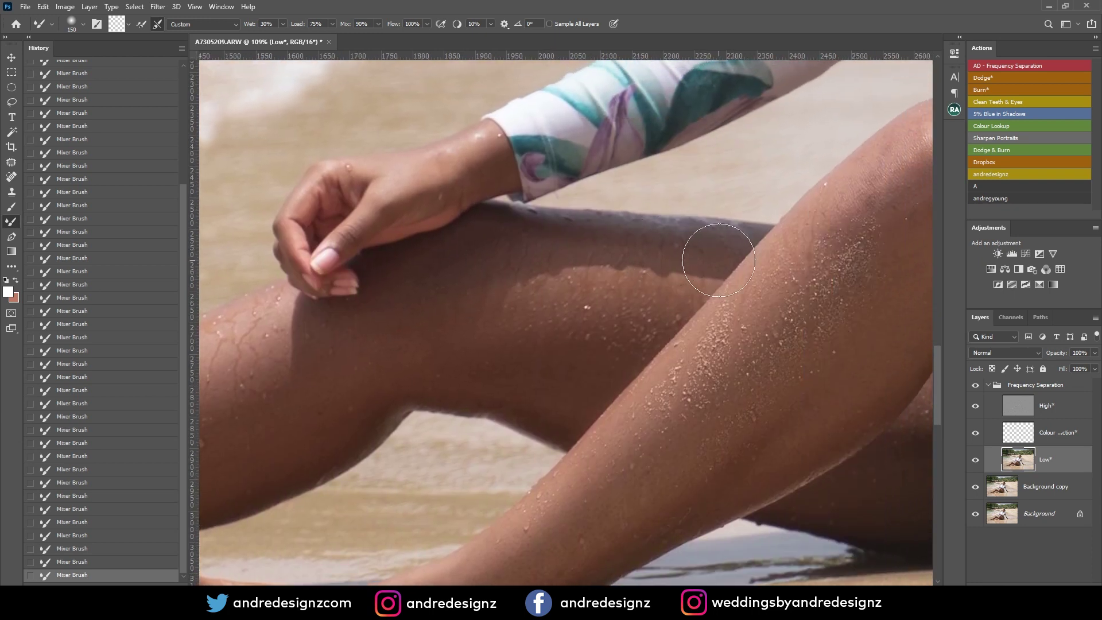
key("ctrl+minus")
key("ctrl+minus")
key("ctrl+minus")
key("ctrl+minus")
key("ctrl+minus")
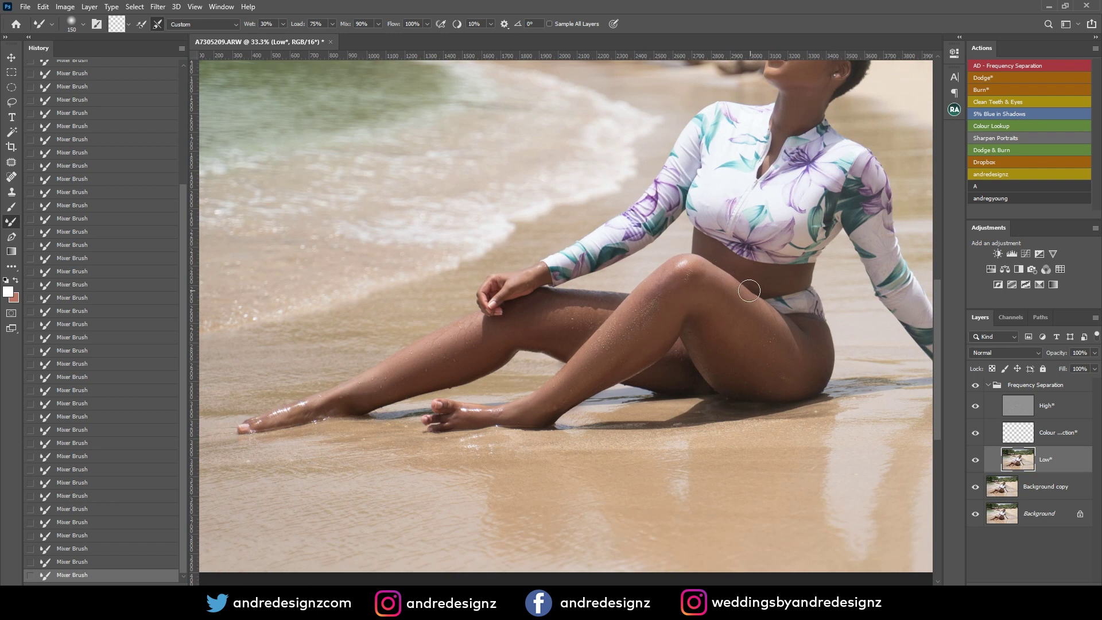
Hide and reshow the Frequency Separation group to compare with the original, then collapse it
key("ctrl+minus")
key("ctrl+minus")
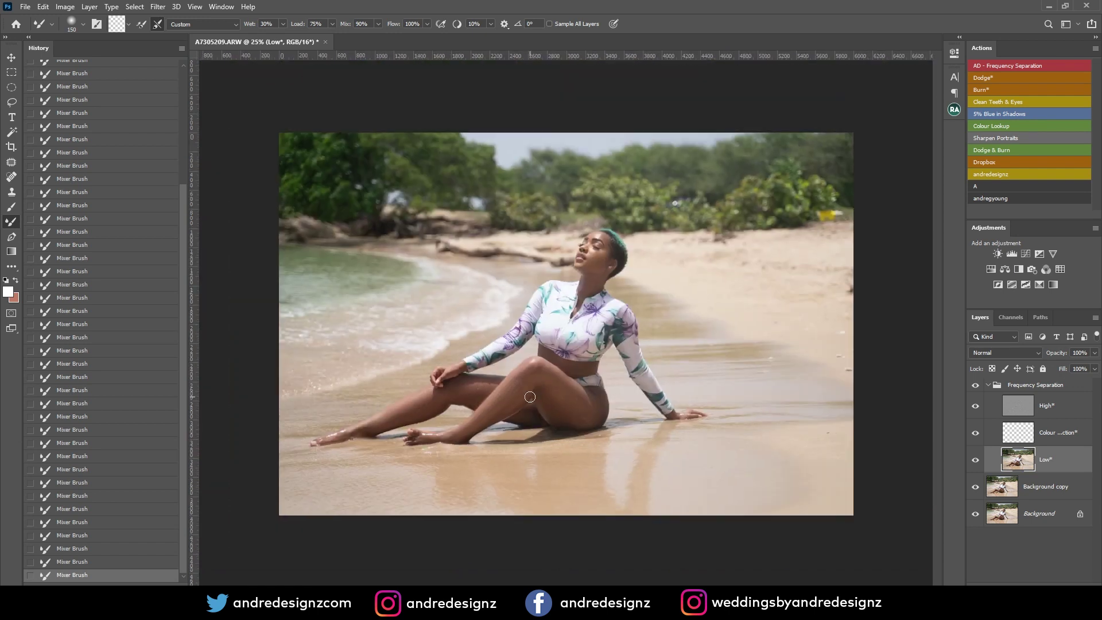
key("ctrl+plus")
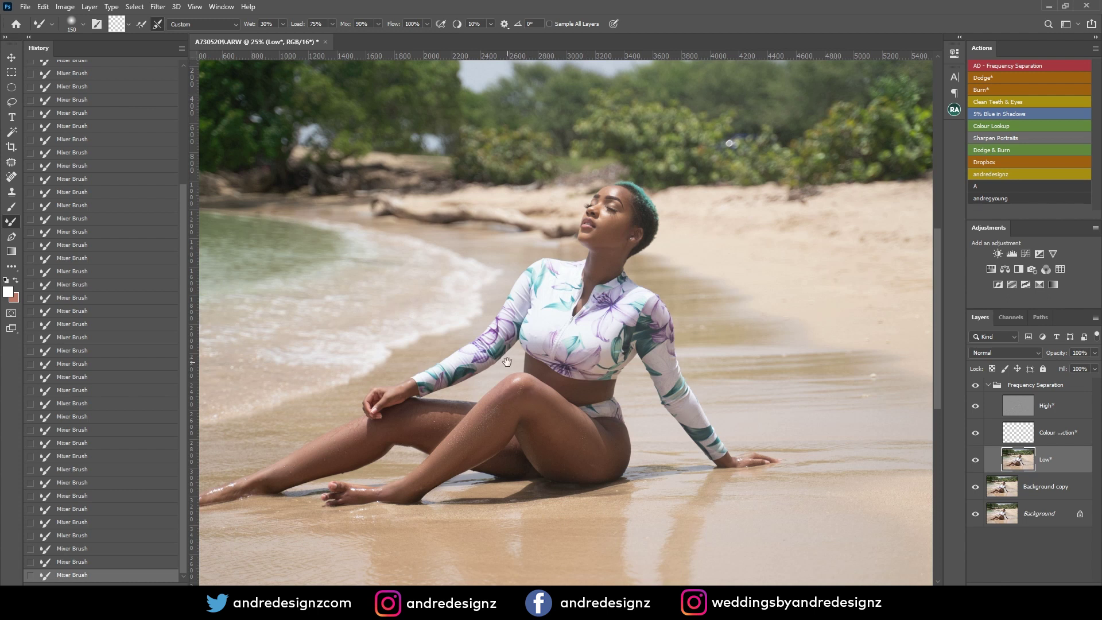
left_click_drag(507, 361, 581, 334)
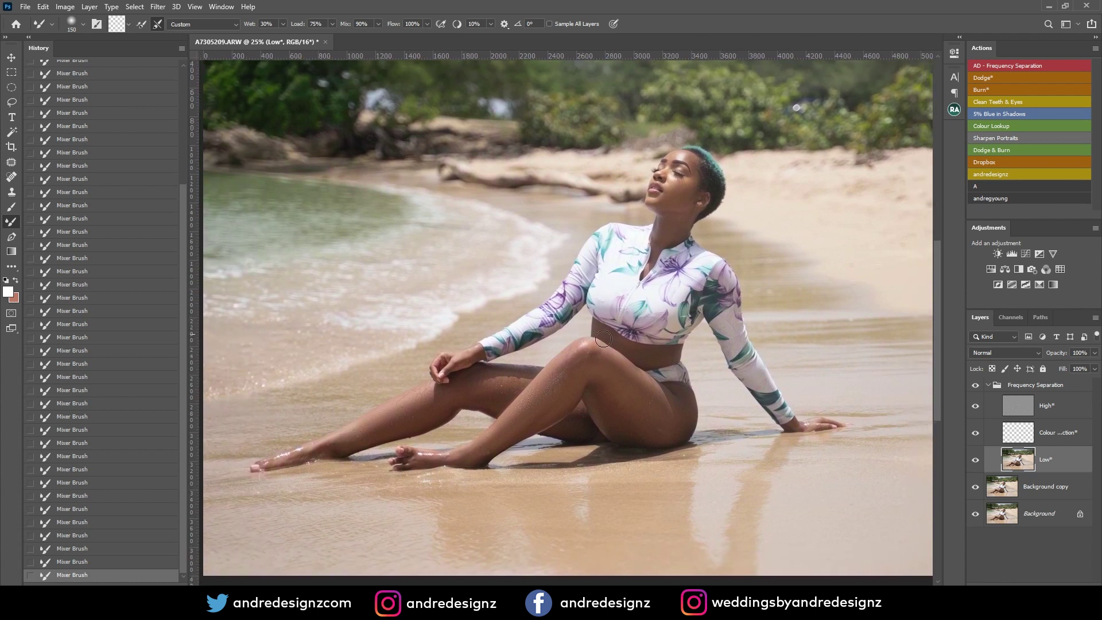
left_click(976, 386)
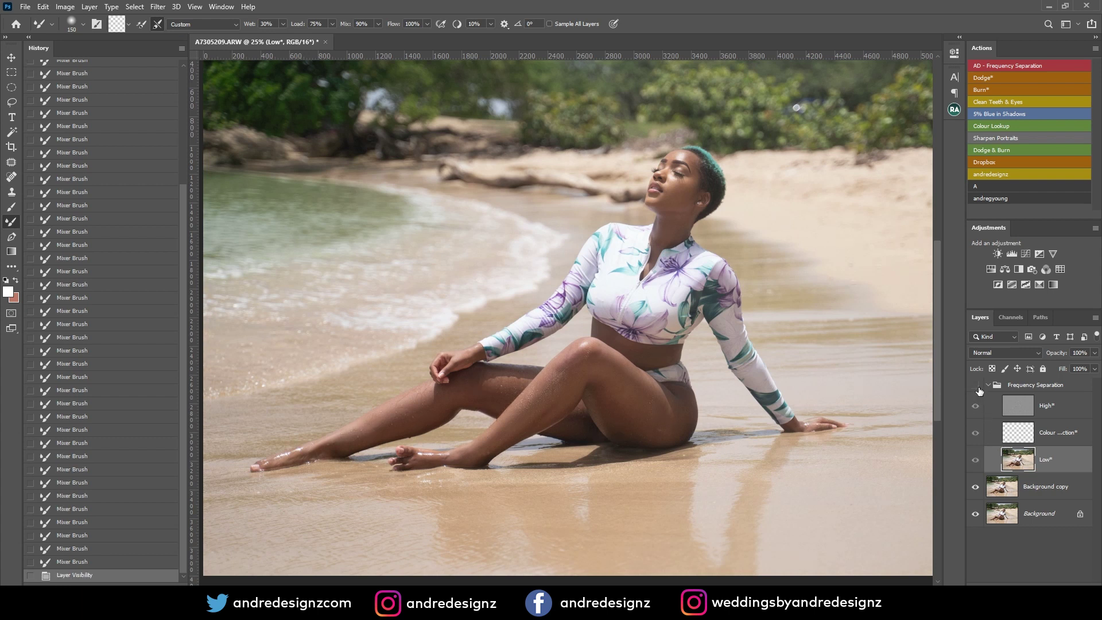
left_click(978, 387)
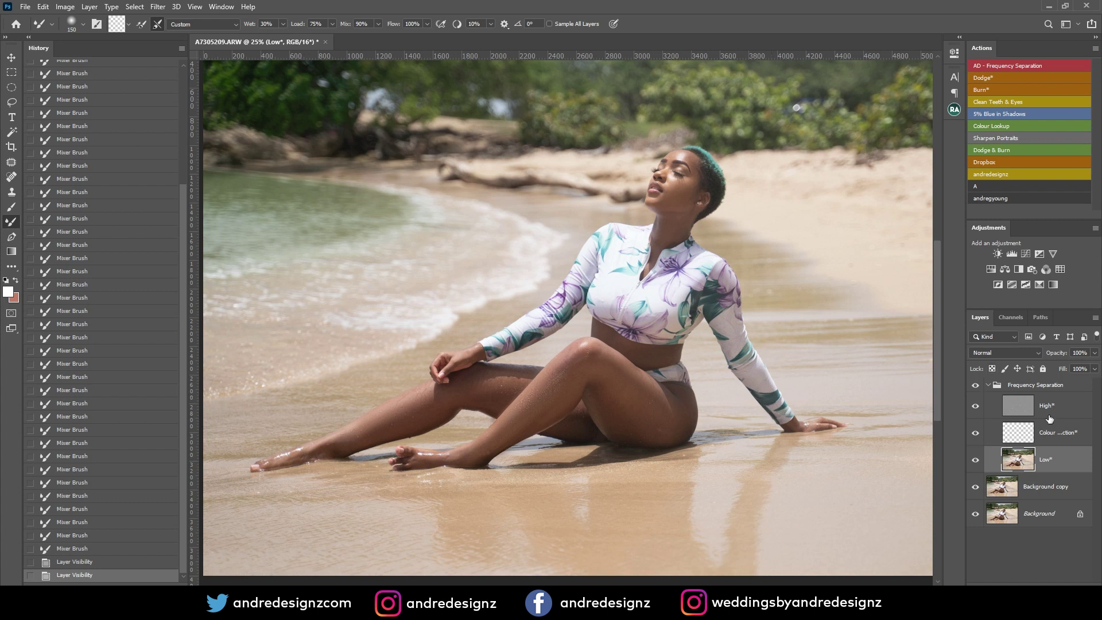
left_click(1050, 387)
left_click(988, 385)
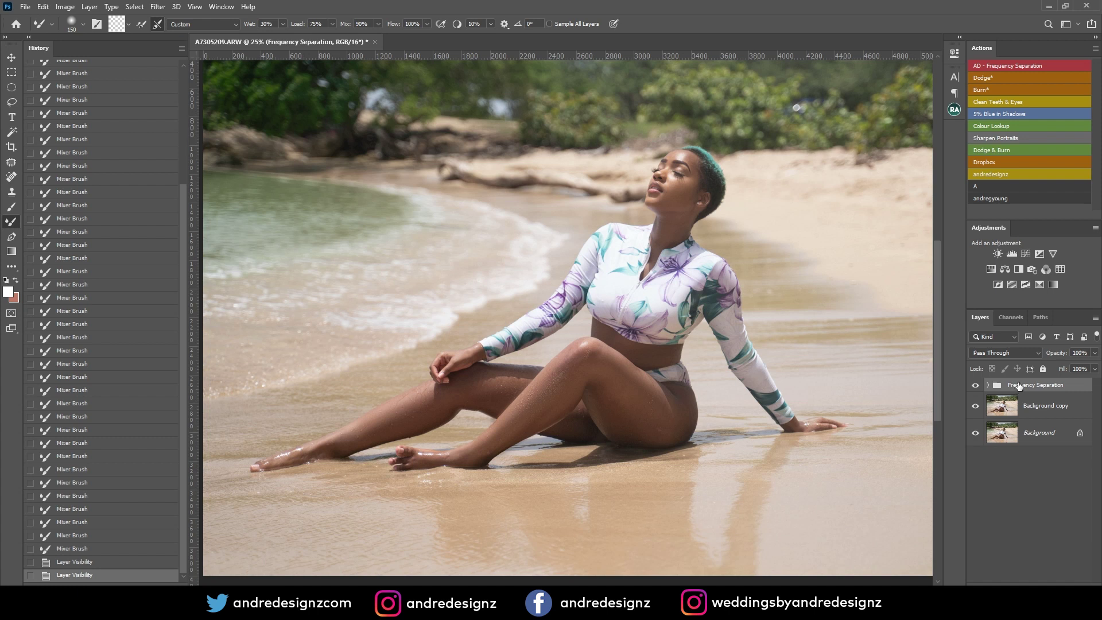
Stamp all visible layers into a new layer, duplicate it, and apply Camera Raw Filter
key("ctrl+shift+alt+e")
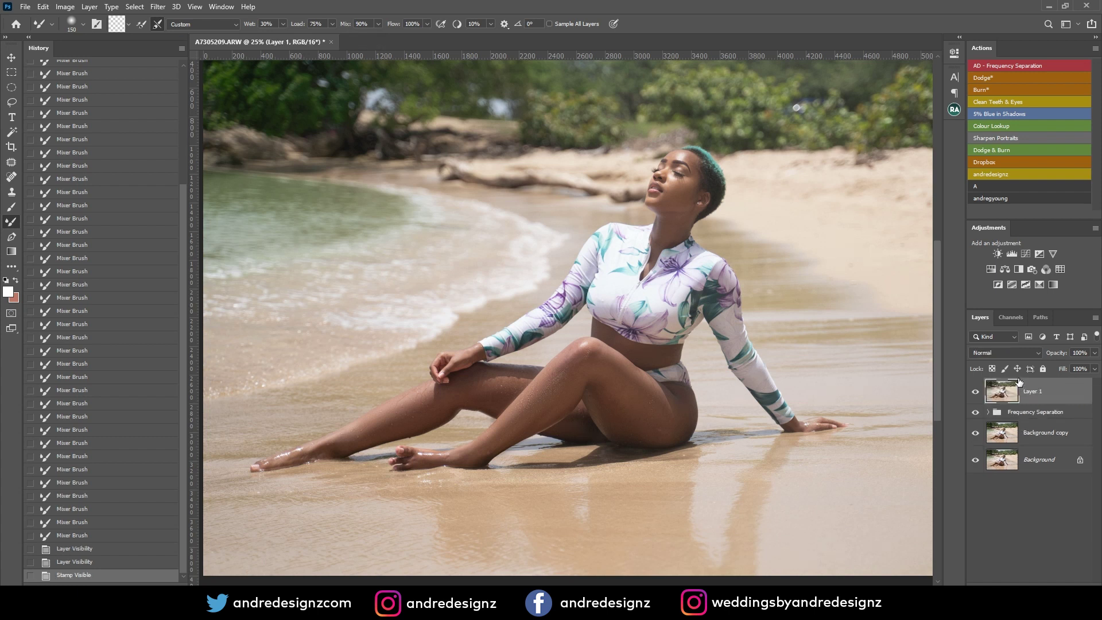
key("ctrl+j")
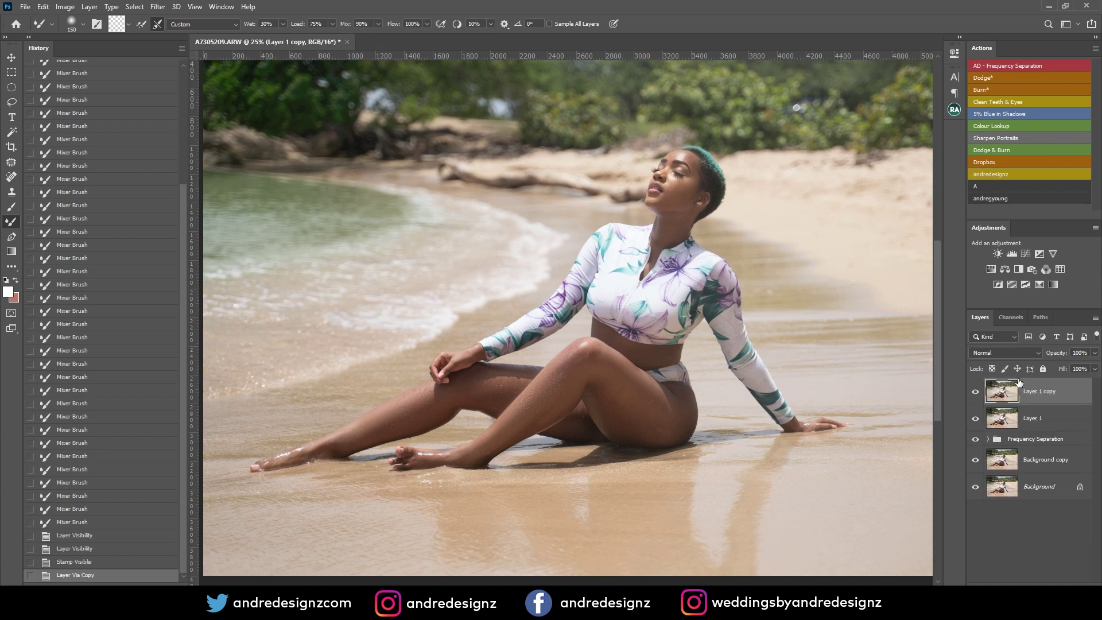
scroll(465, 78, "up", 1)
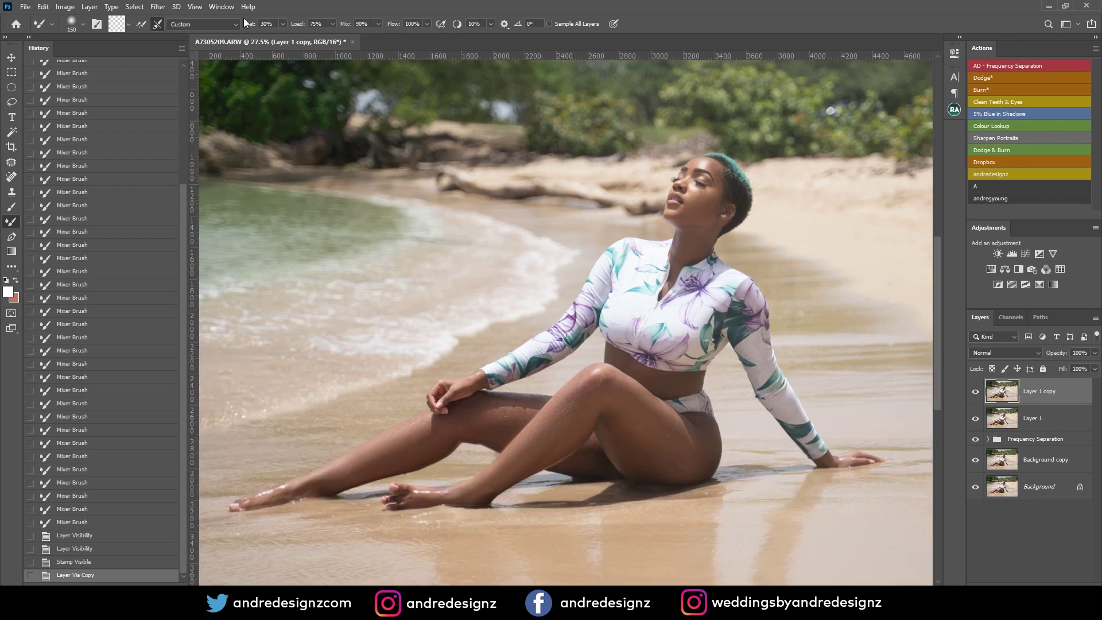
left_click(159, 8)
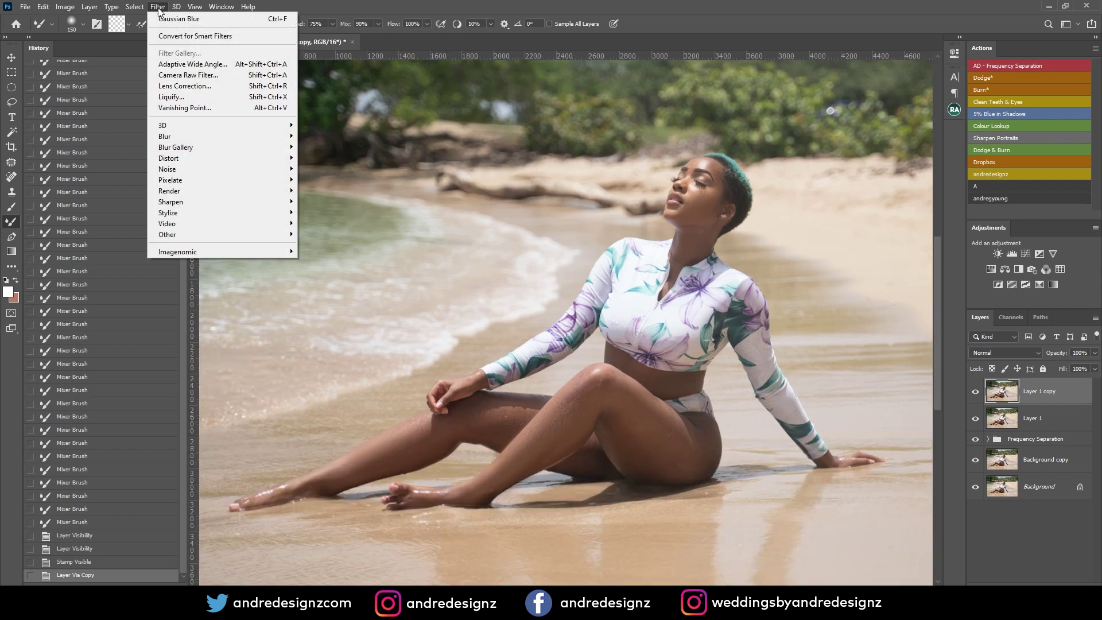
left_click(188, 74)
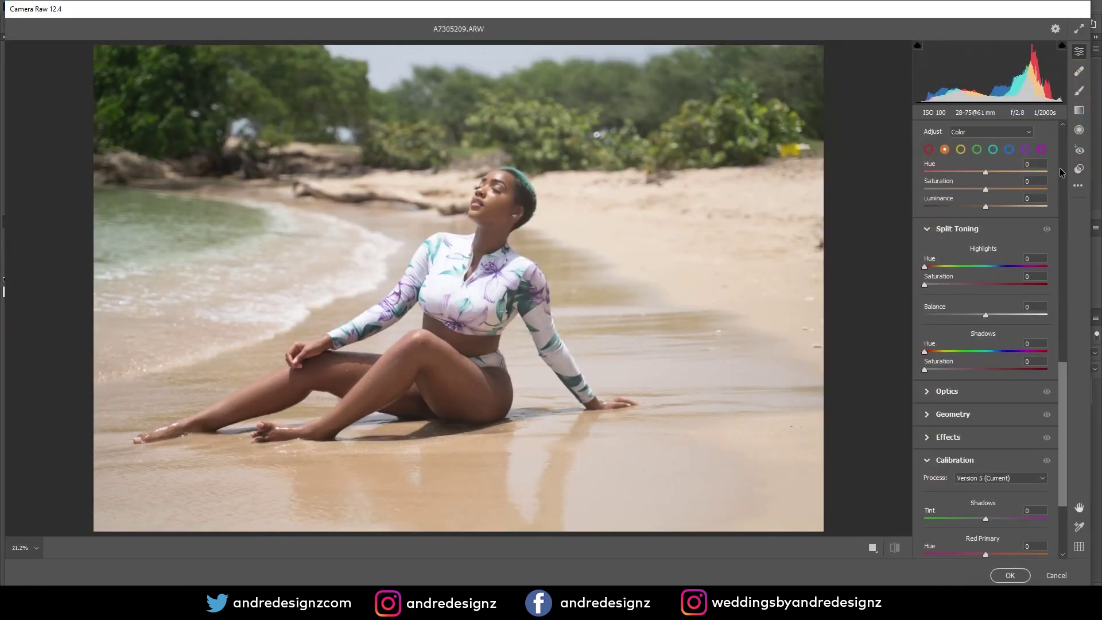
left_click_drag(1072, 349, 1040, 165)
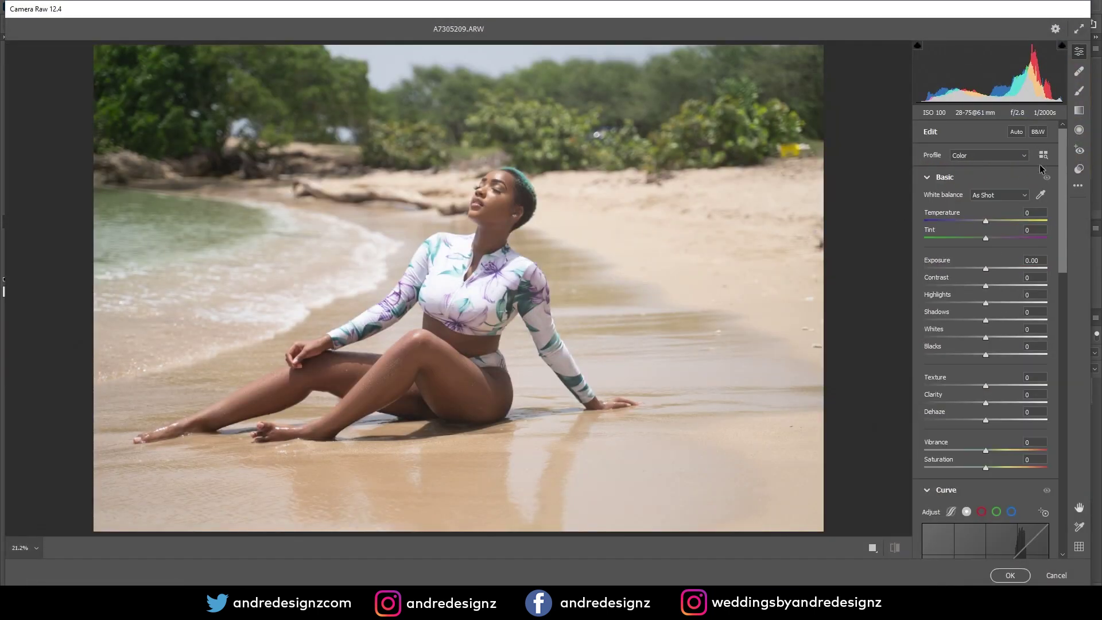
Apply Auto tone, then set Exposure +0.05, Shadows +35 and Dehaze +21
left_click(1016, 135)
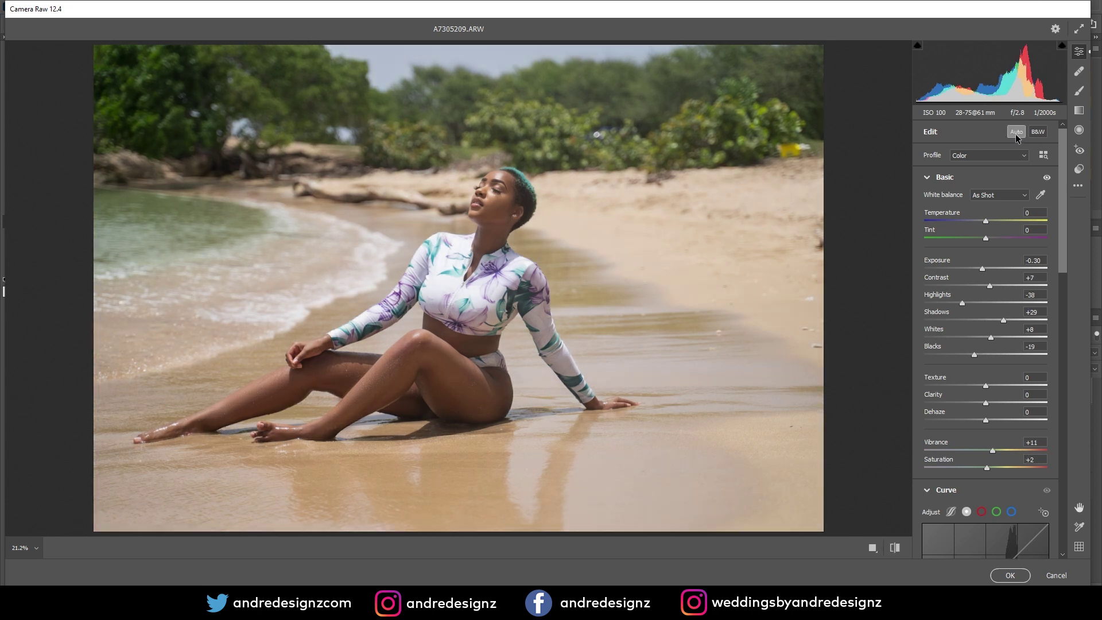
scroll(1001, 305, "down", 1)
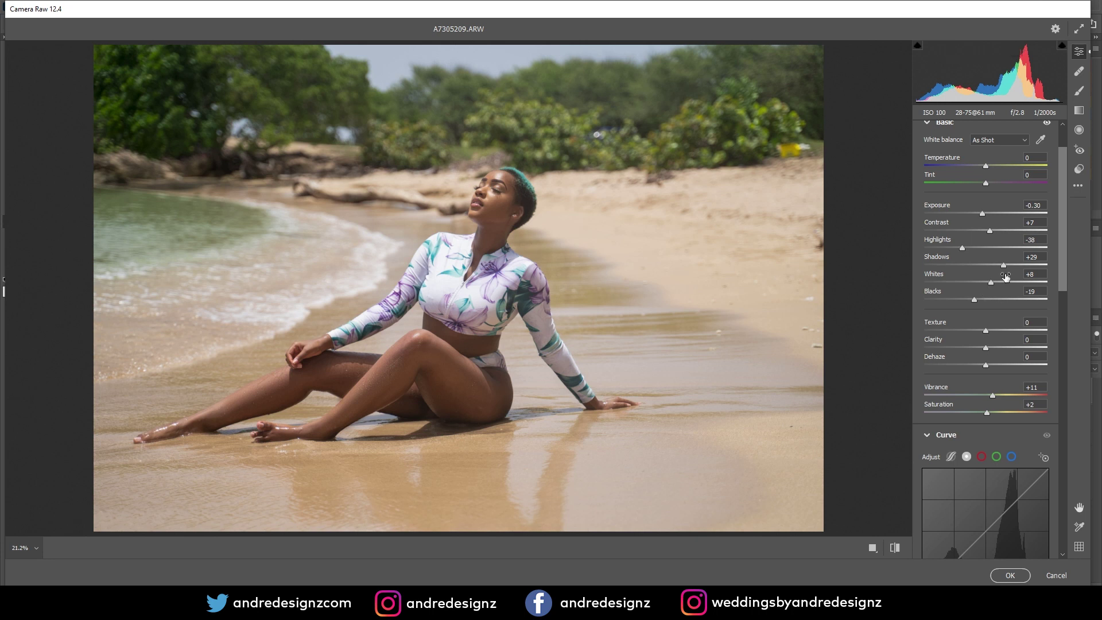
left_click_drag(984, 212, 987, 212)
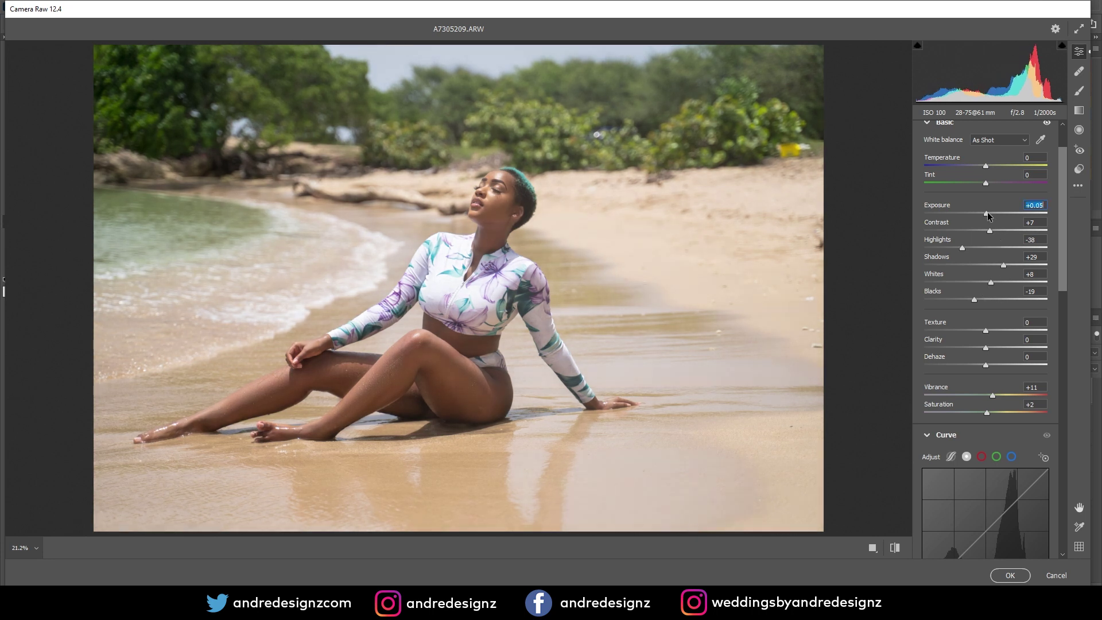
left_click_drag(1007, 264, 1010, 267)
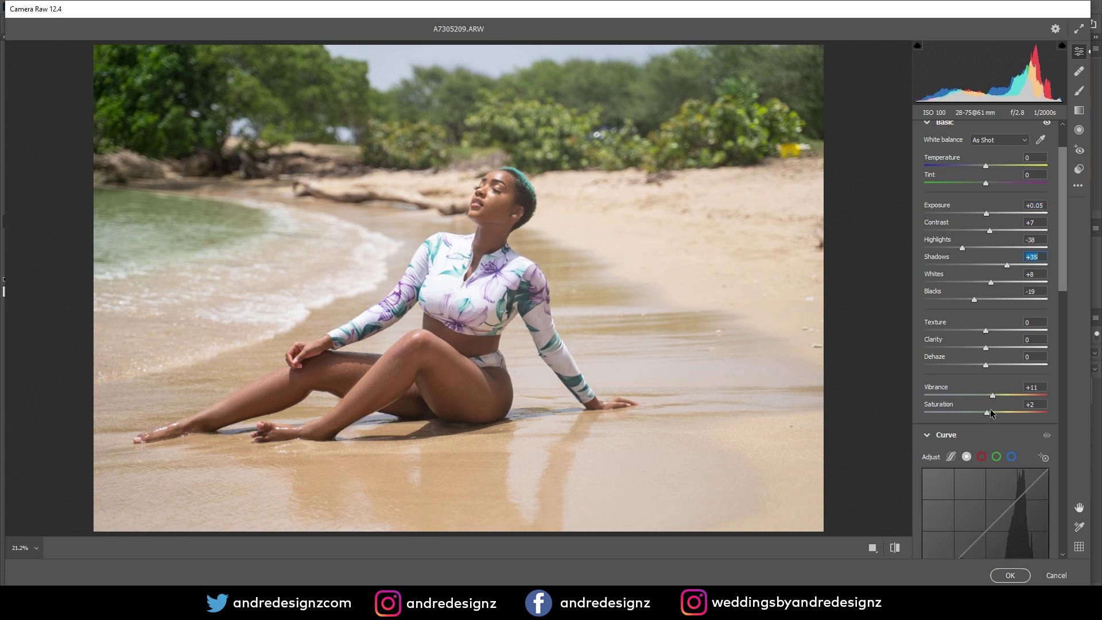
left_click_drag(985, 366, 998, 374)
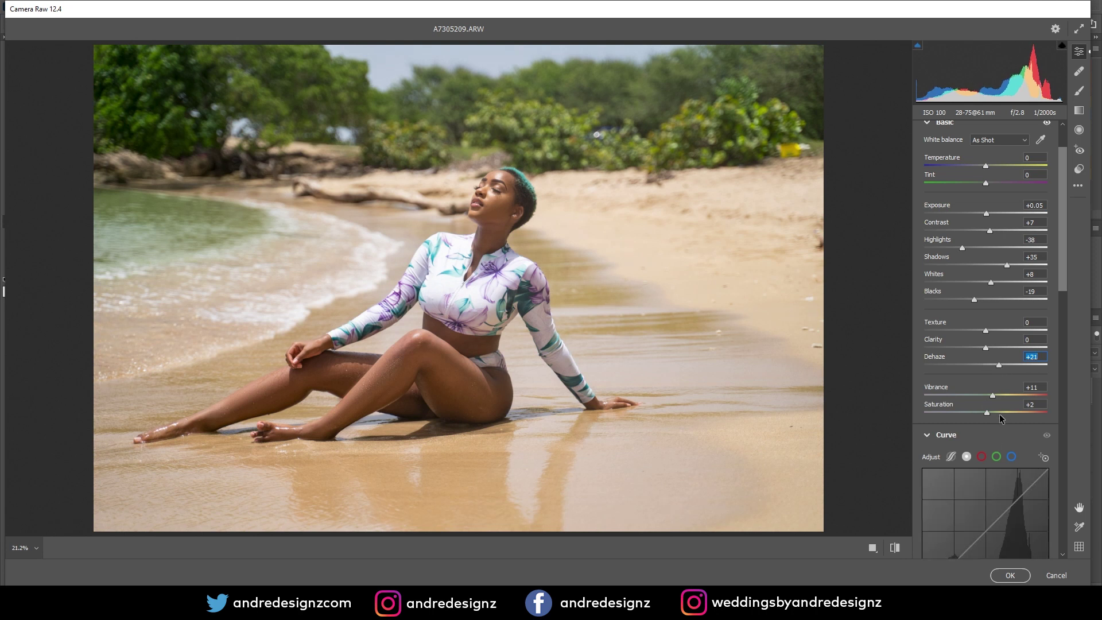
scroll(1002, 462, "down", 3)
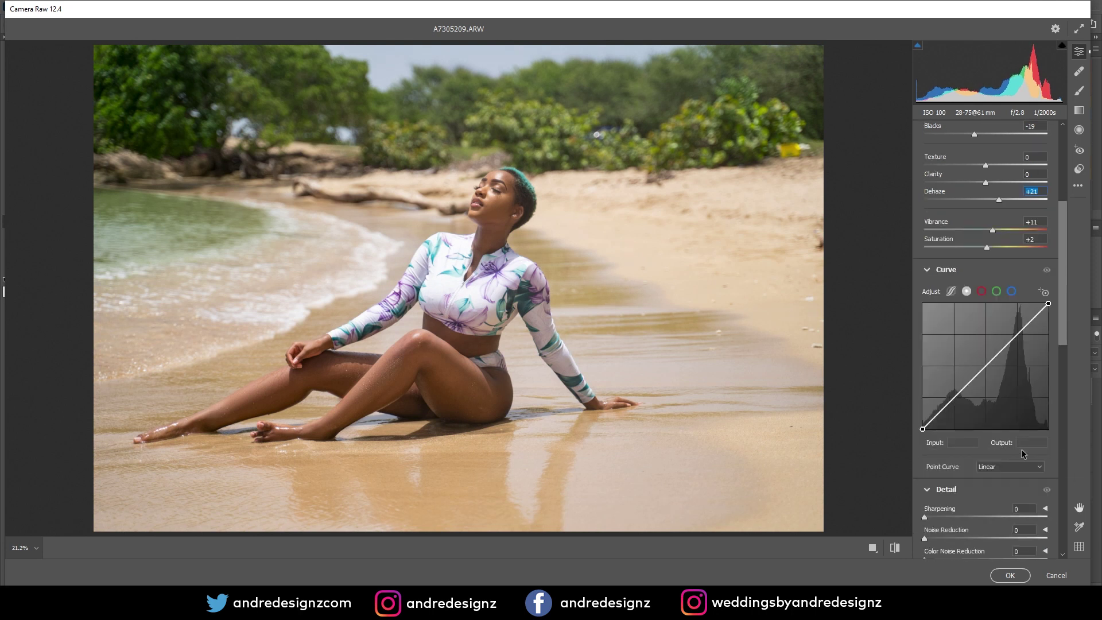
Add and adjust points on the green channel curve, then show Before/After side by side
left_click(997, 291)
left_click(985, 367)
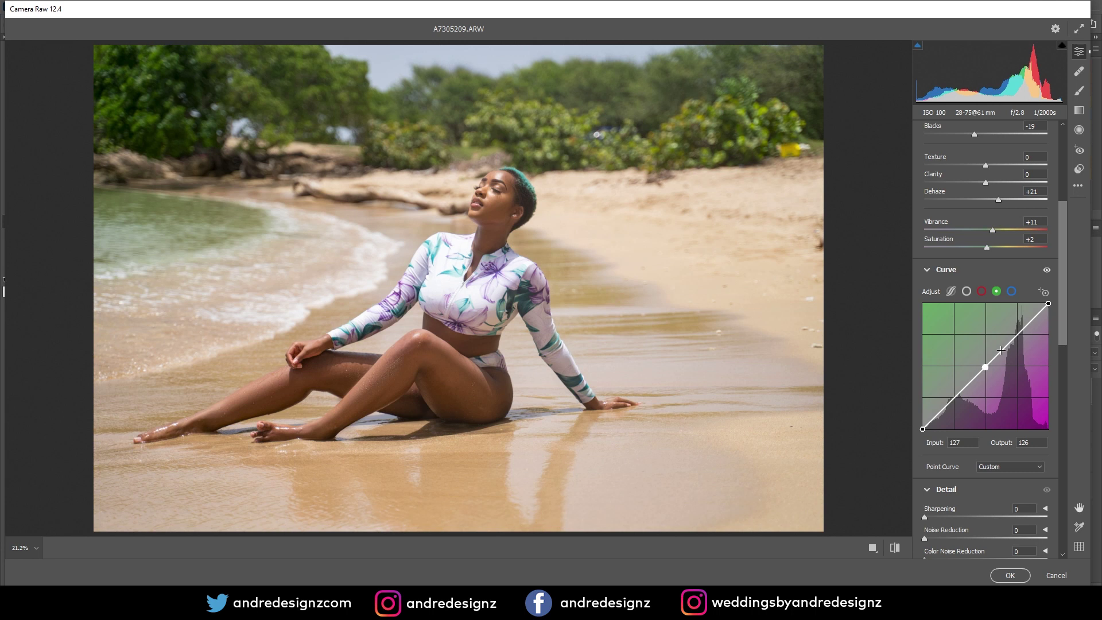
left_click(1019, 335)
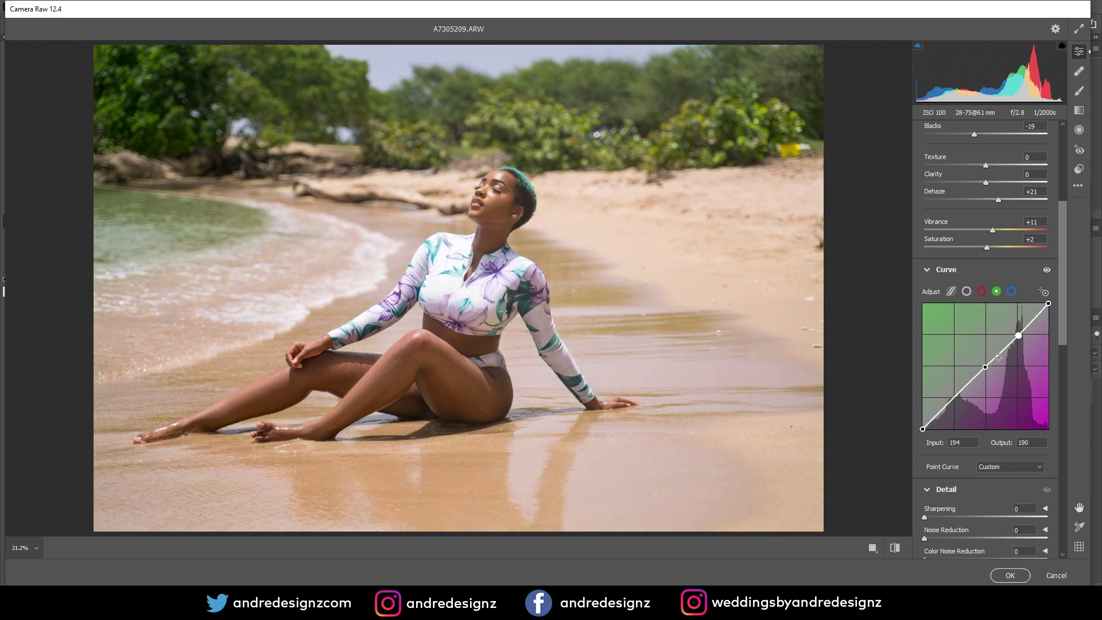
mouse_move(998, 356)
left_mouse_down()
mouse_move(1000, 367)
mouse_move(1001, 350)
left_mouse_up()
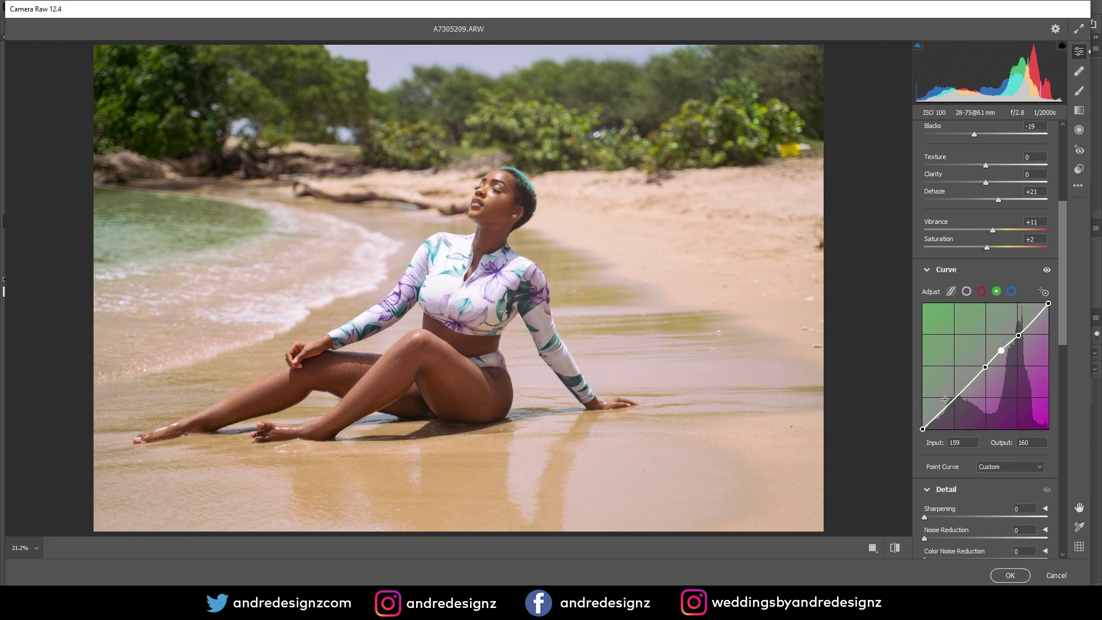
left_click(874, 549)
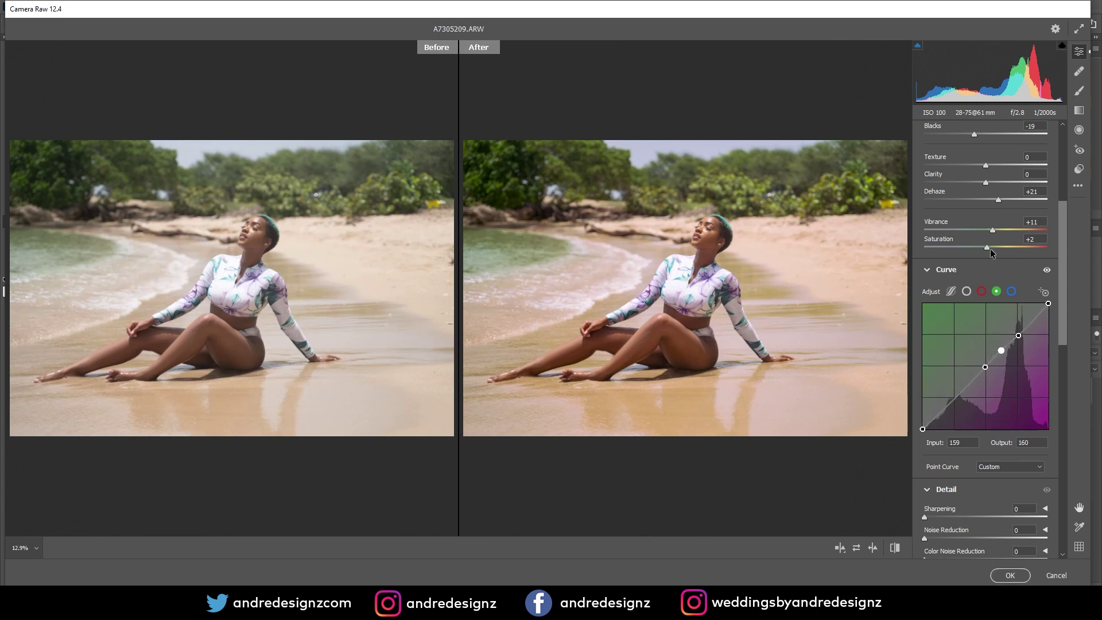
scroll(990, 249, "up", 5)
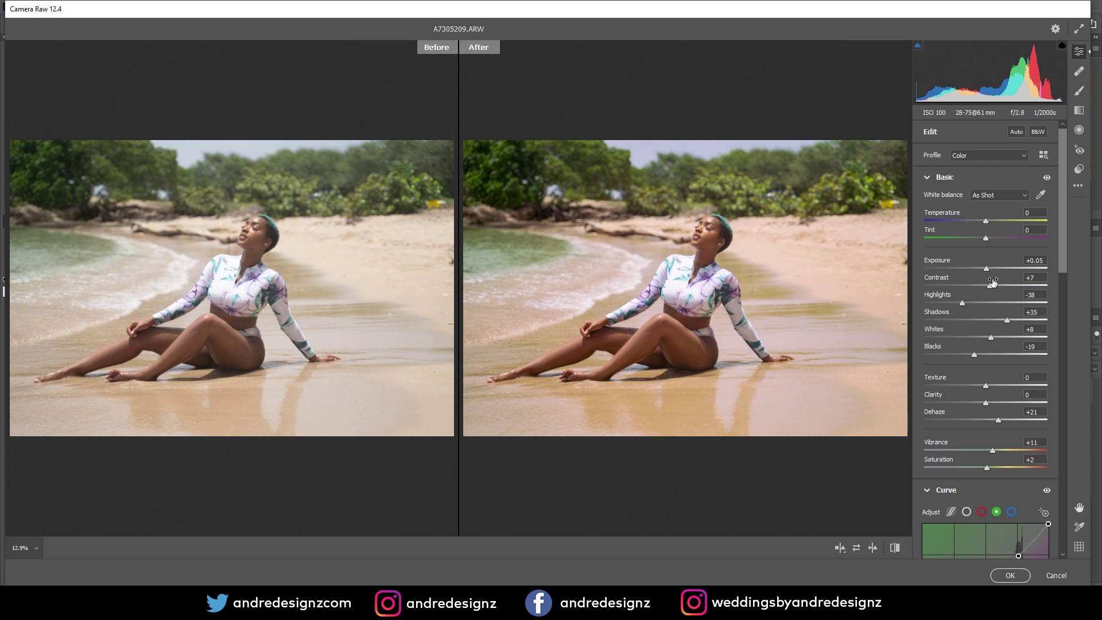
scroll(993, 282, "down", 20)
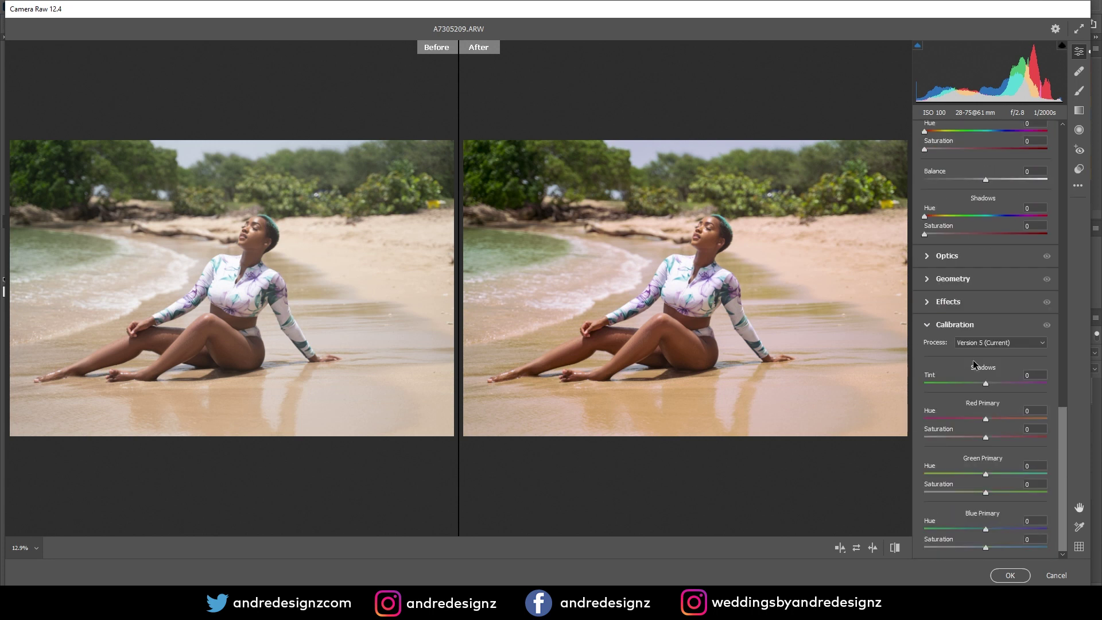
Lower the Calibration Blue Primary Hue to about -17 and apply the Camera Raw filter to Layer 1 copy
left_click(928, 325)
scroll(980, 359, "up", 2)
scroll(981, 360, "down", 2)
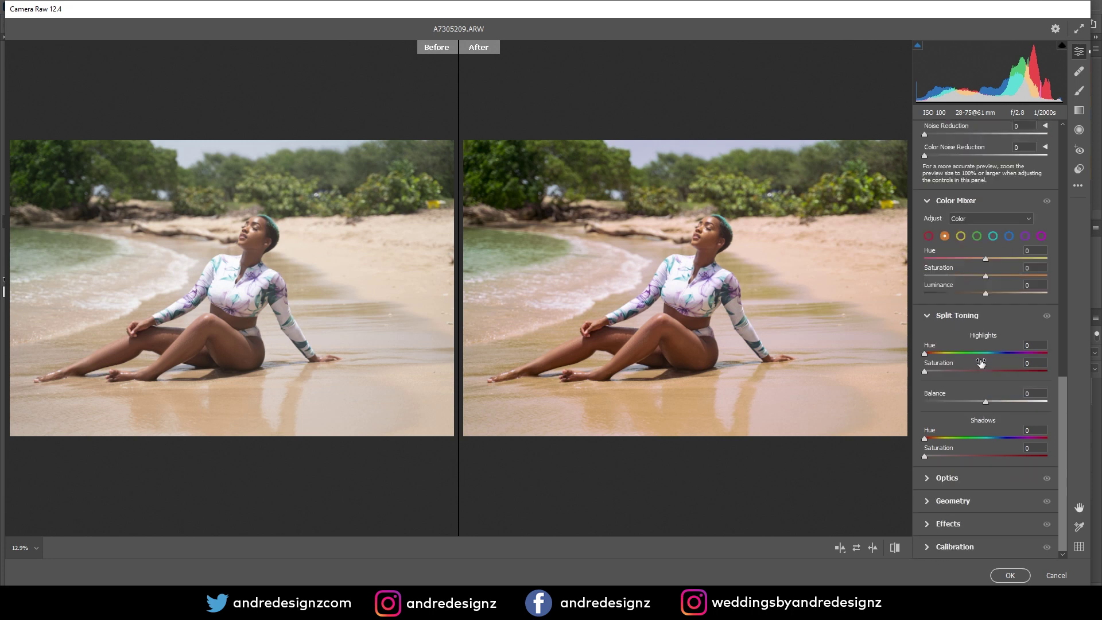
left_click(926, 550)
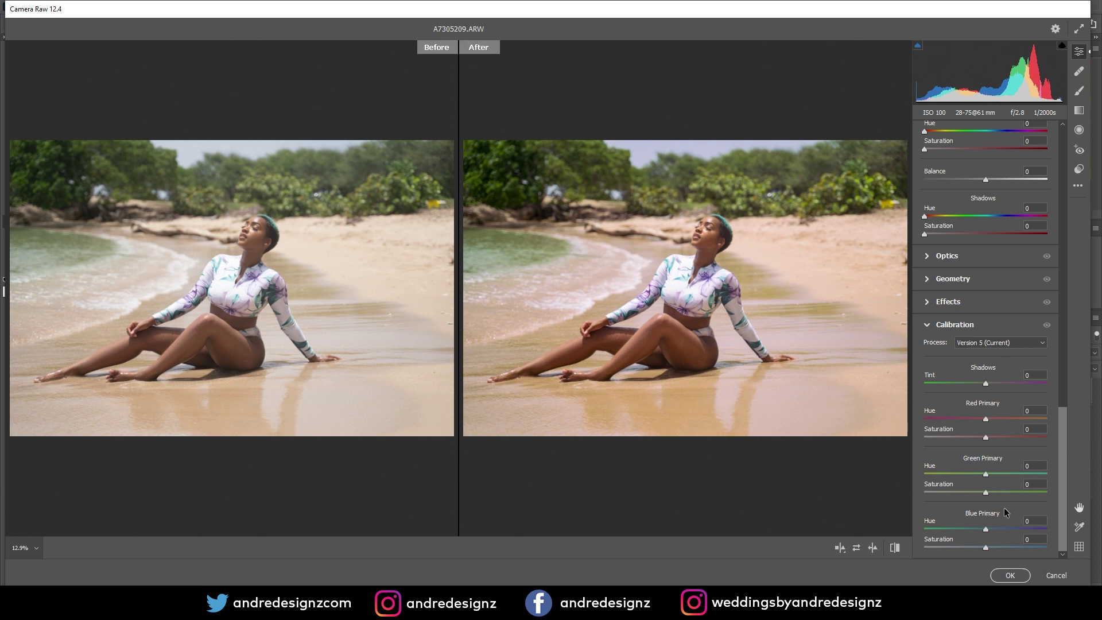
left_click_drag(986, 530, 973, 527)
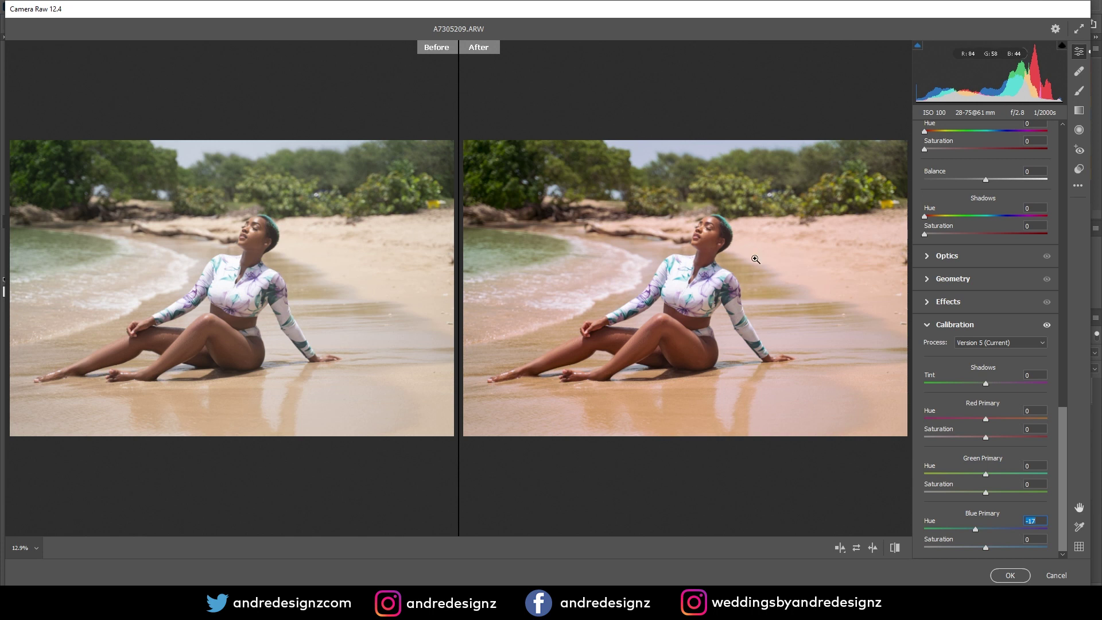
left_click(1009, 575)
scroll(630, 418, "up", 8)
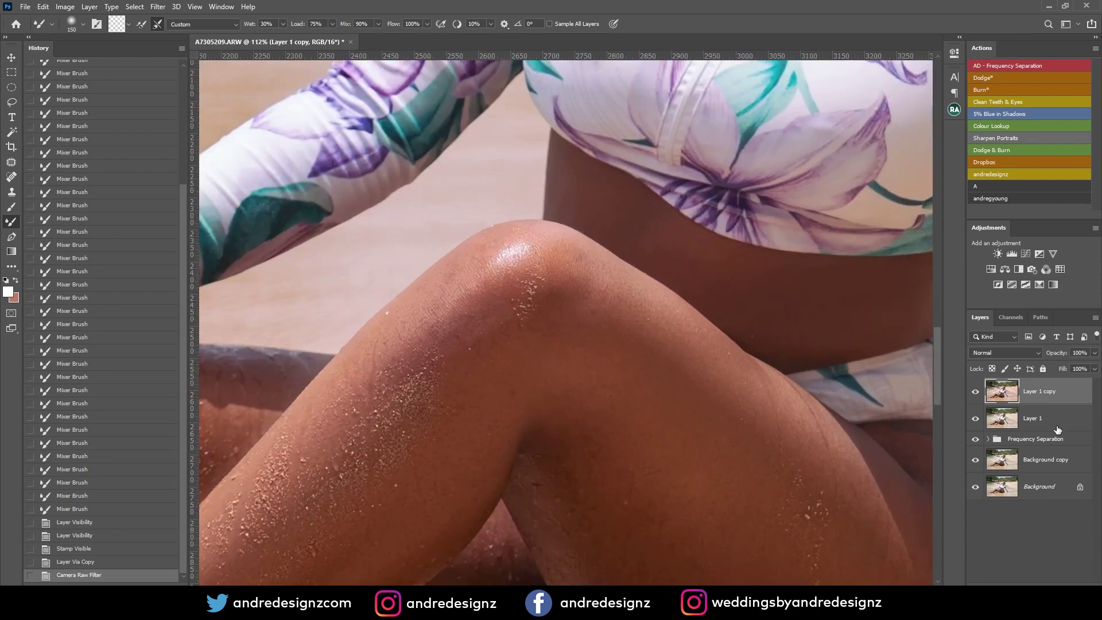
Patch the blemish below the knee with clean skin using the Patch tool, then undo that attempt
key("j")
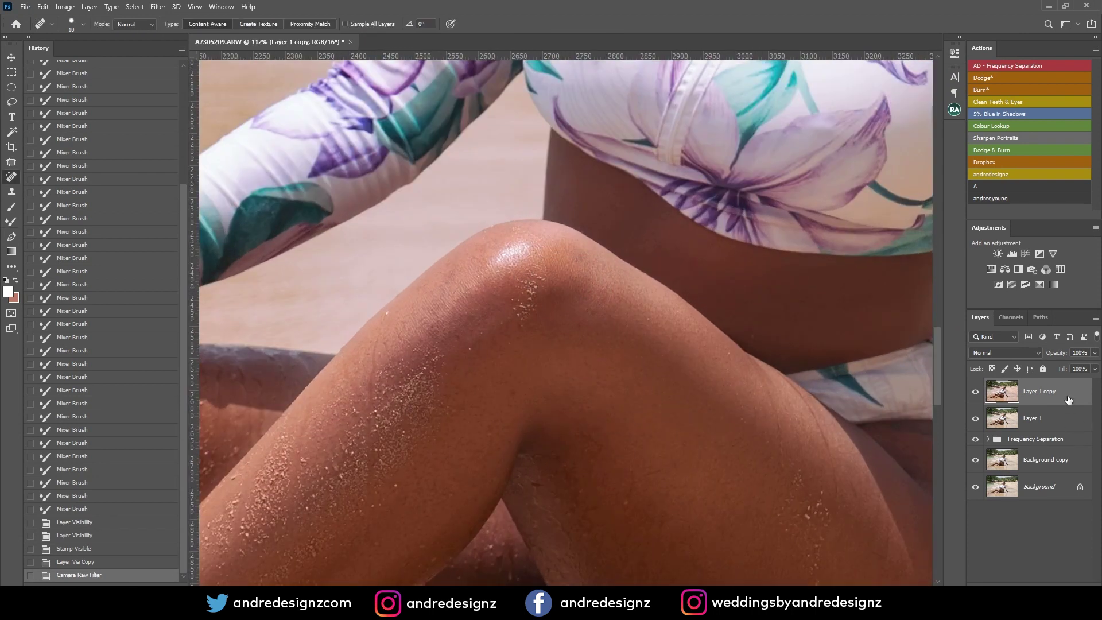
left_click(11, 162)
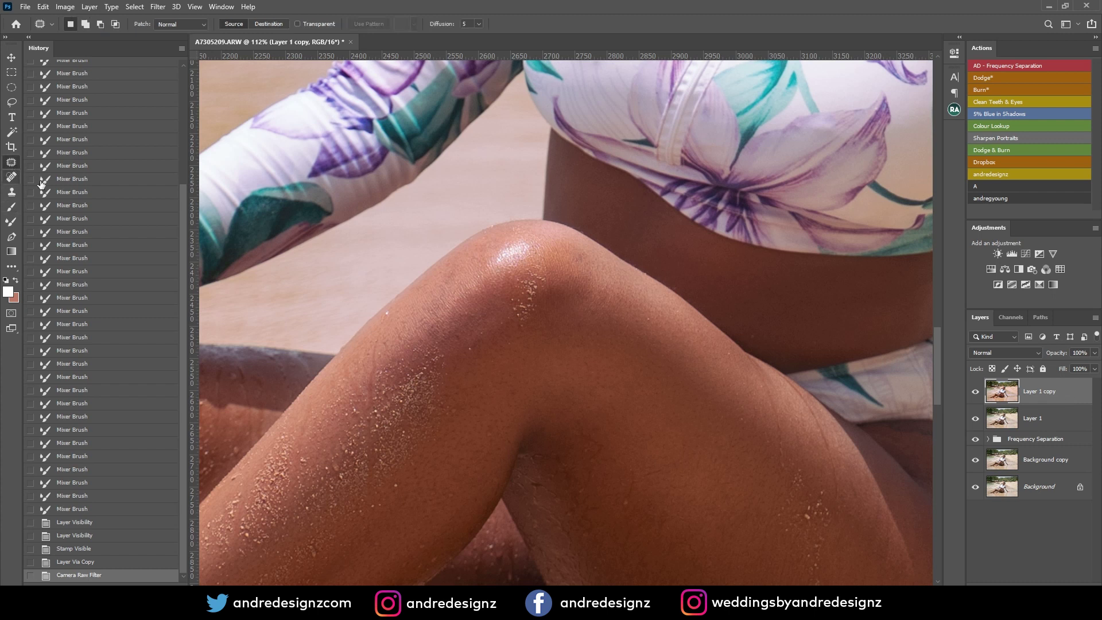
mouse_move(578, 272)
left_mouse_down()
mouse_move(549, 324)
mouse_move(581, 274)
left_mouse_up()
left_click_drag(586, 314, 643, 369)
key("ctrl+d")
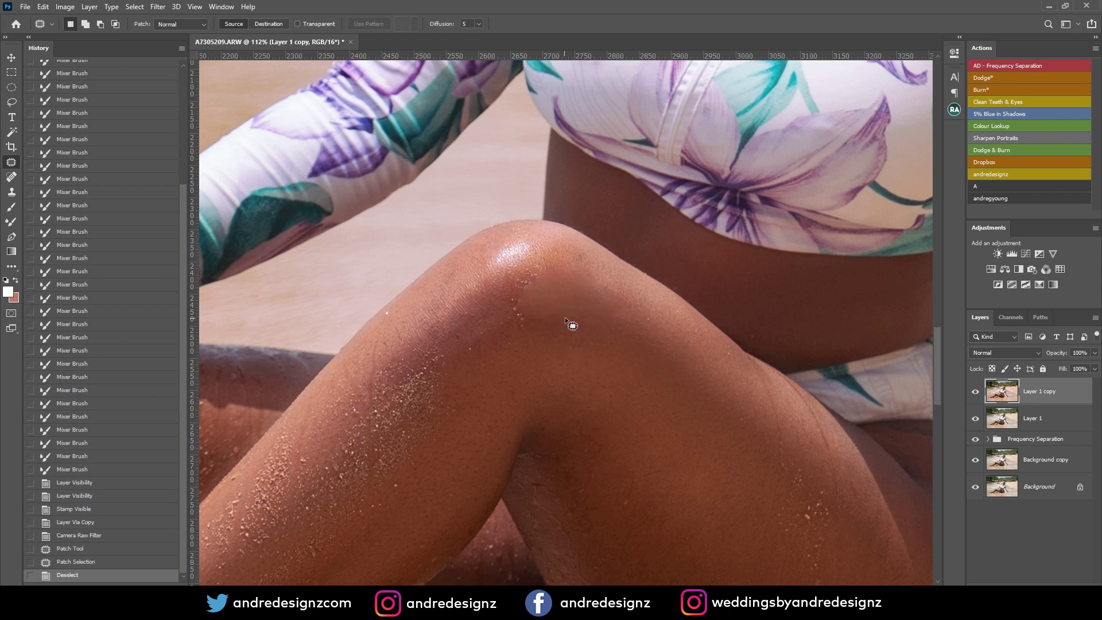
key("ctrl+z")
key("ctrl+z")
key("ctrl+d")
Re-patch the knee blemish from nearby clean skin and keep it after an undo/redo comparison
left_click_drag(591, 287, 604, 328)
key("ctrl+d")
key("ctrl+alt+z")
key("ctrl+alt+z")
key("ctrl+alt+z")
key("ctrl+alt+z")
key("ctrl+alt+z")
key("ctrl+d")
key("ctrl+shift+z")
key("ctrl+shift+z")
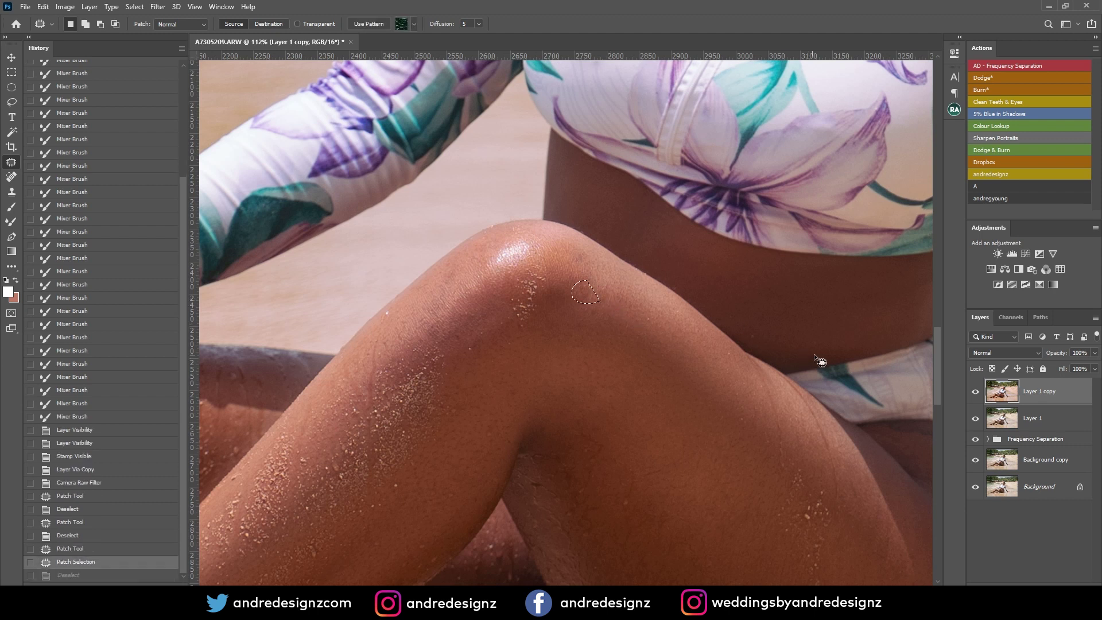
key("ctrl+shift+z")
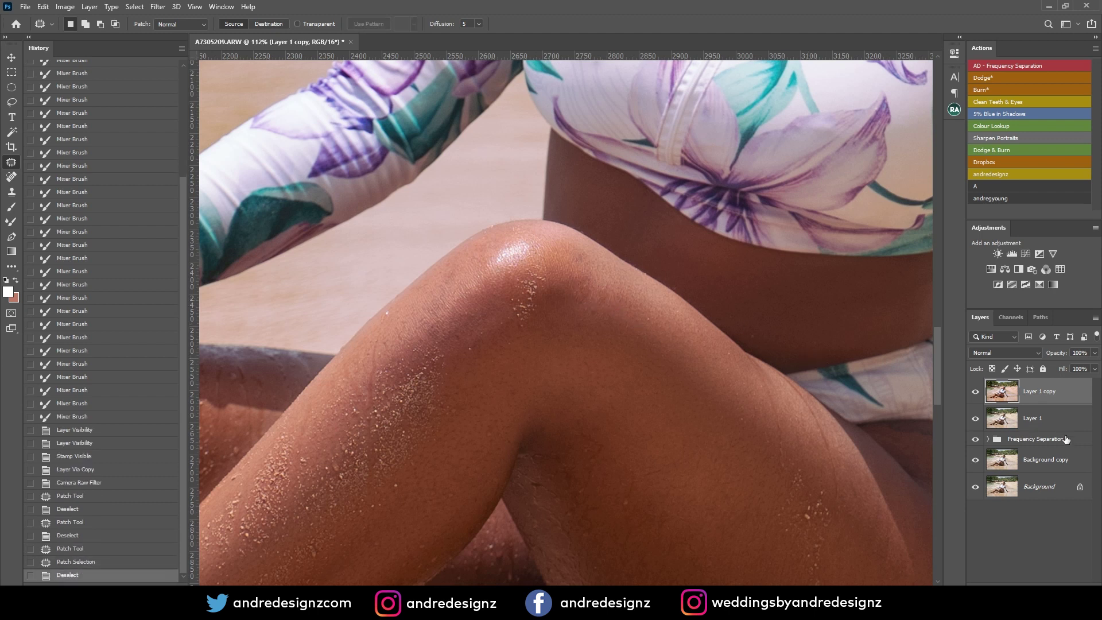
Add a new empty layer, sample the knee's skin tone, and drop brush flow to about 3%
left_click(1067, 584)
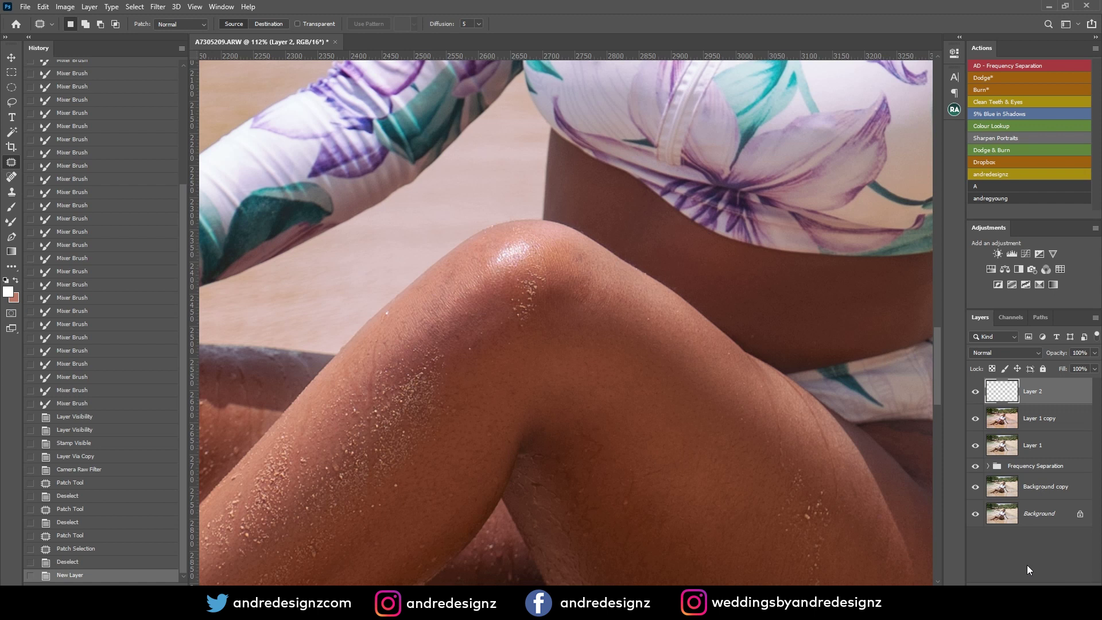
key("b")
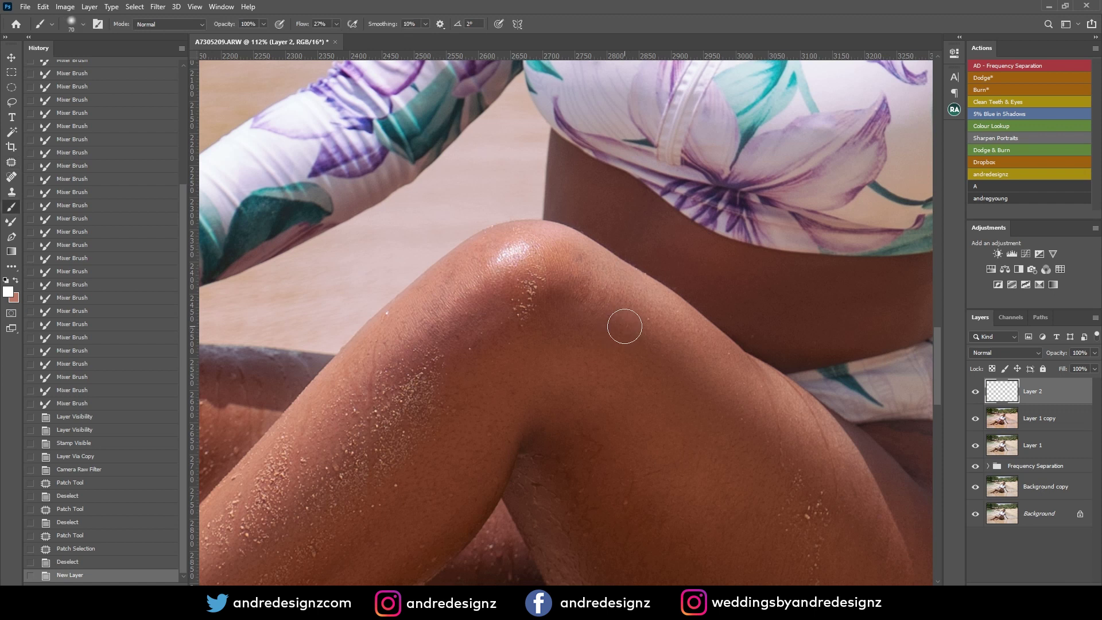
key("i")
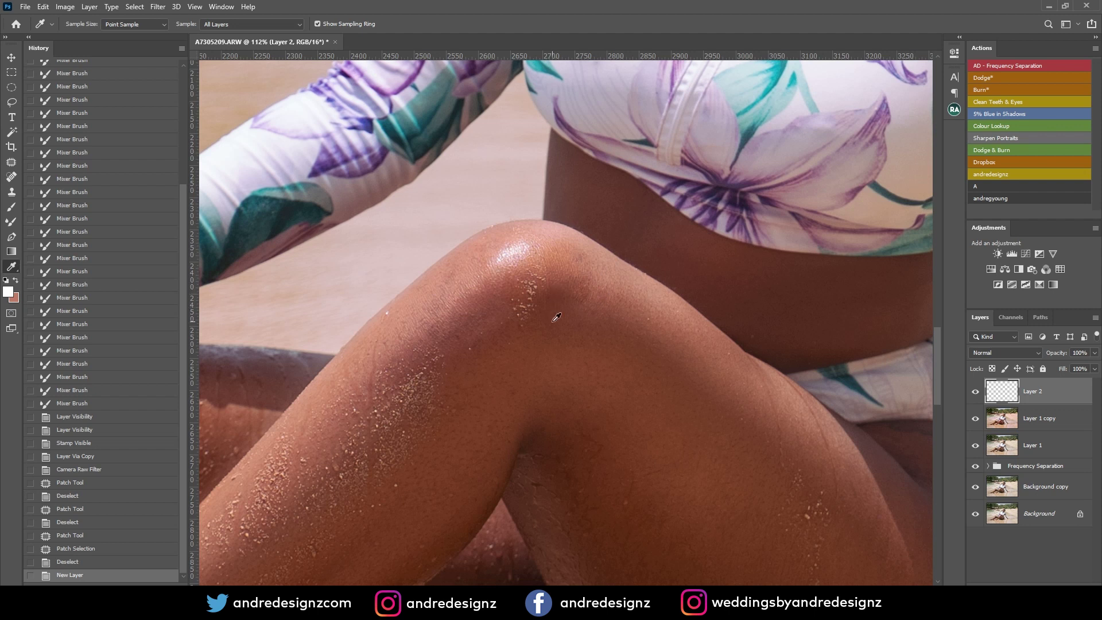
left_click(572, 321)
key("b")
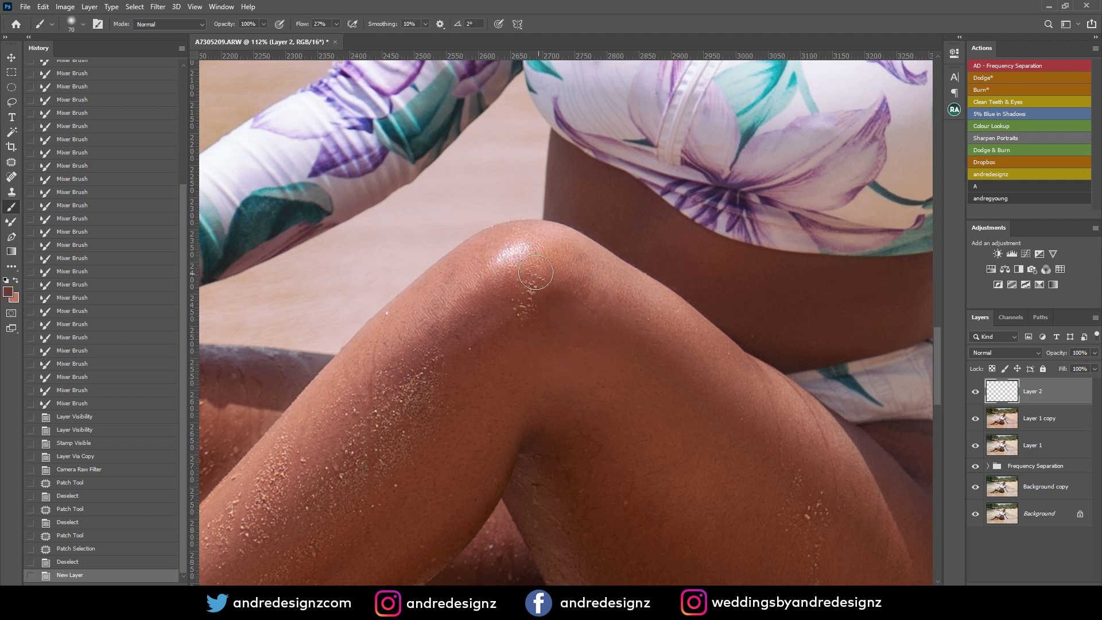
left_click(337, 27)
left_click_drag(334, 38, 323, 38)
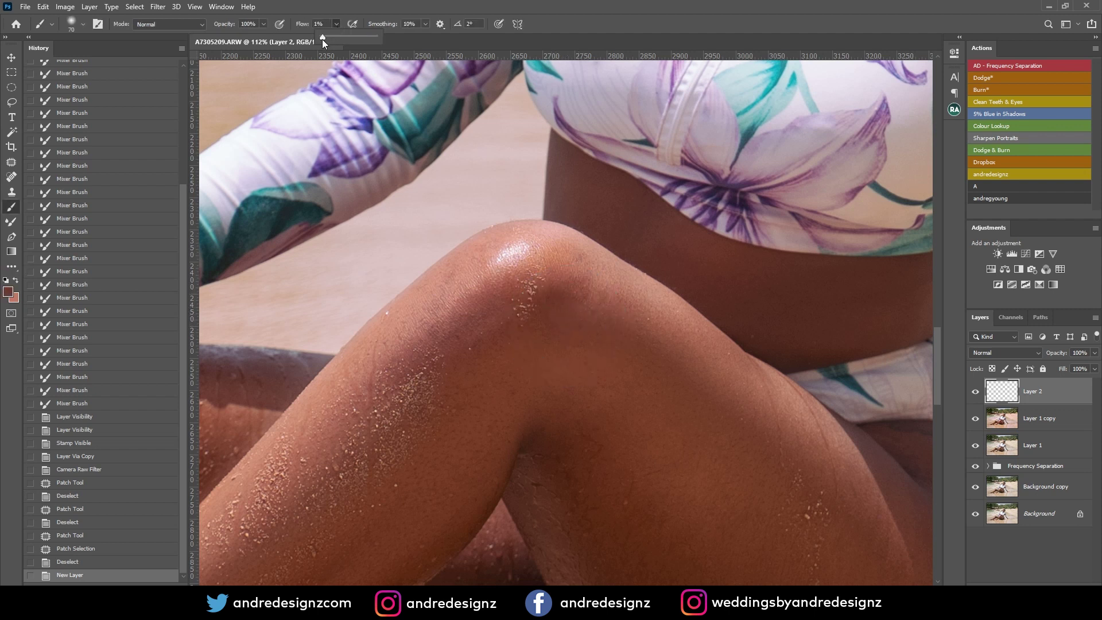
Softly paint the sampled skin tone over the dark knee patch and compare with the edits hidden
mouse_move(540, 277)
left_mouse_down()
mouse_move(591, 329)
mouse_move(541, 298)
mouse_move(567, 289)
mouse_move(615, 323)
mouse_move(563, 273)
mouse_move(579, 299)
mouse_move(540, 311)
mouse_move(589, 273)
mouse_move(537, 287)
mouse_move(543, 279)
mouse_move(529, 284)
mouse_move(613, 300)
mouse_move(574, 274)
mouse_move(598, 272)
mouse_move(592, 265)
mouse_move(618, 336)
mouse_move(626, 322)
mouse_move(595, 289)
mouse_move(577, 377)
left_mouse_up()
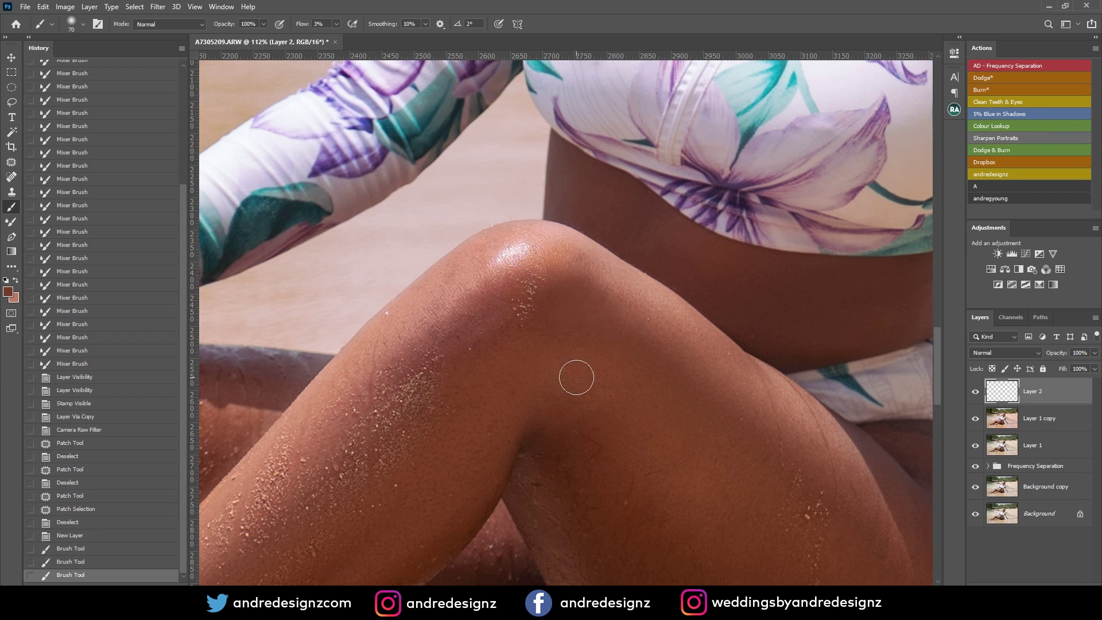
scroll(576, 378, "down", 10)
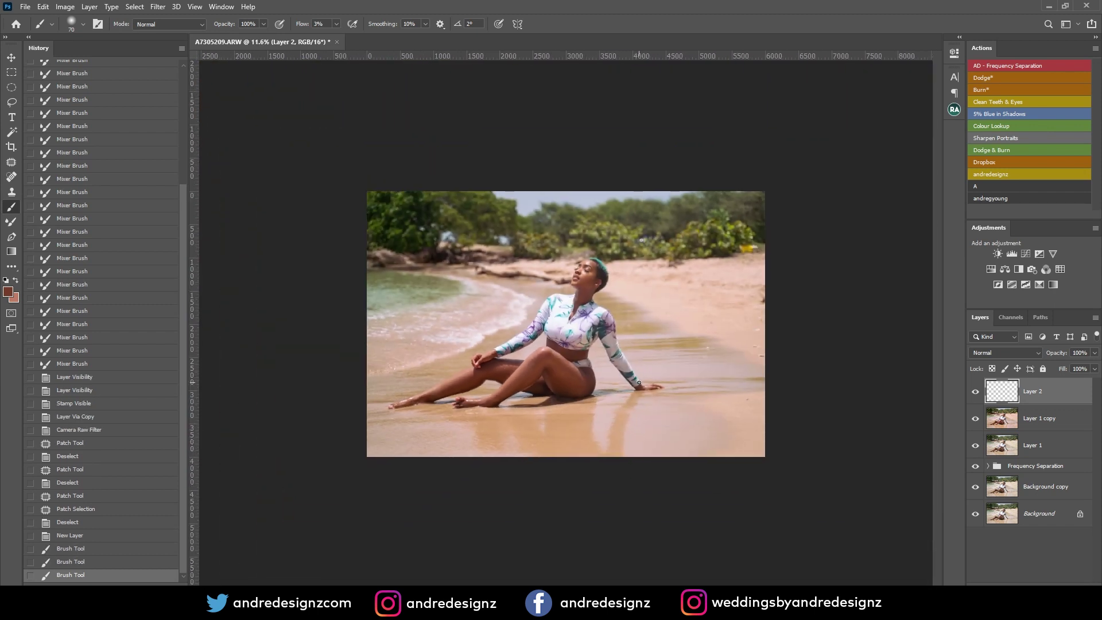
scroll(639, 383, "up", 8)
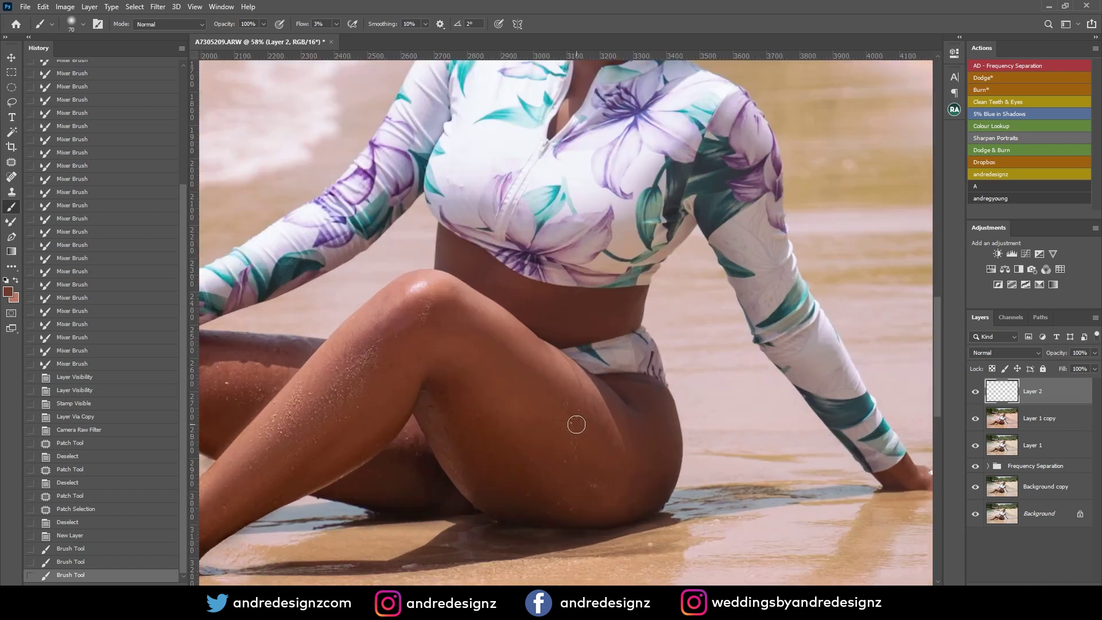
scroll(576, 425, "down", 6)
scroll(595, 409, "up", 5)
scroll(595, 408, "down", 4)
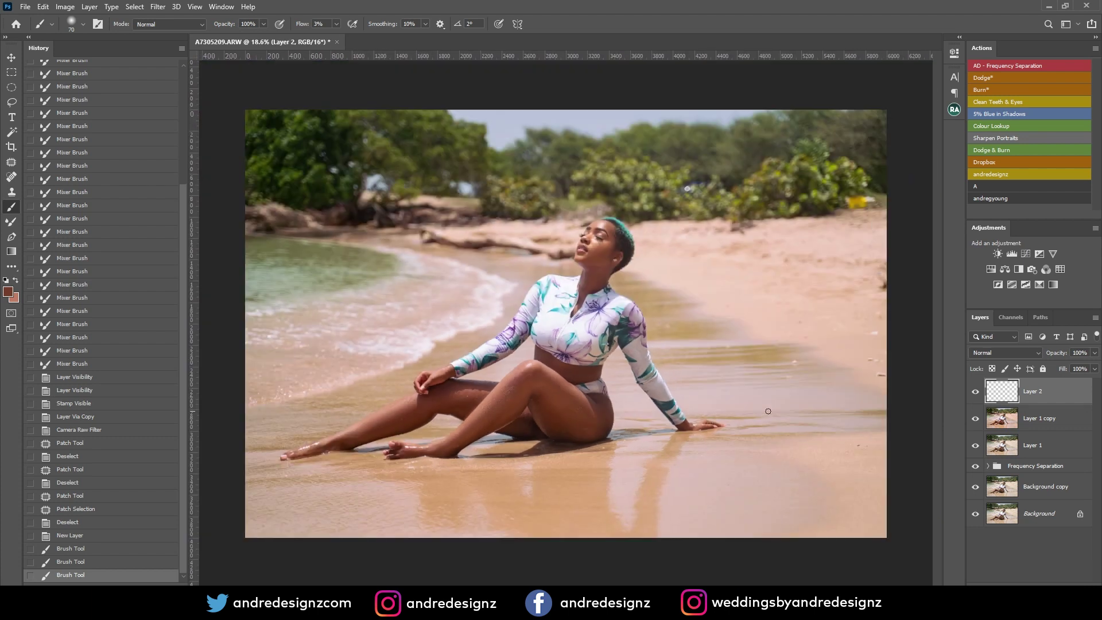
left_click(976, 514, "alt")
left_click(976, 515, "alt")
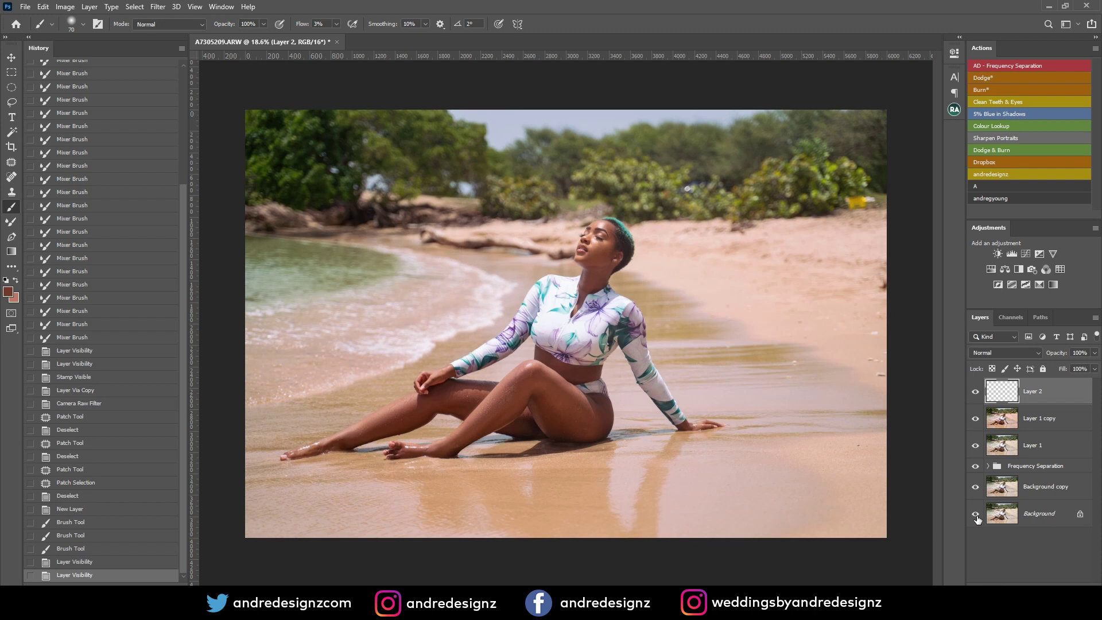
scroll(647, 308, "down", 2)
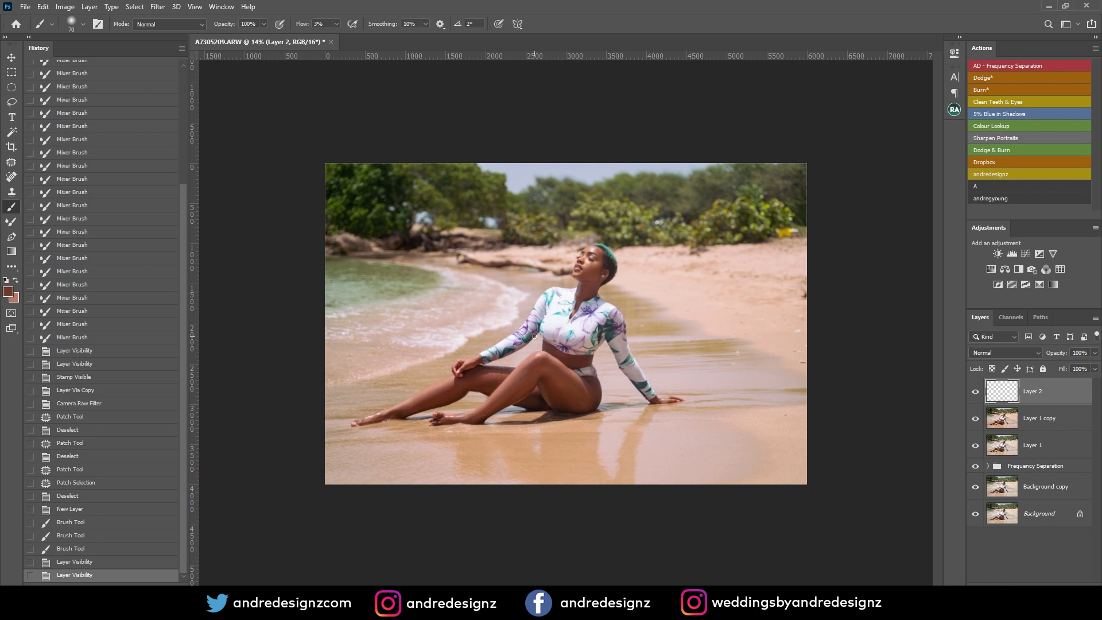
scroll(535, 337, "up", 2)
scroll(535, 337, "down", 1)
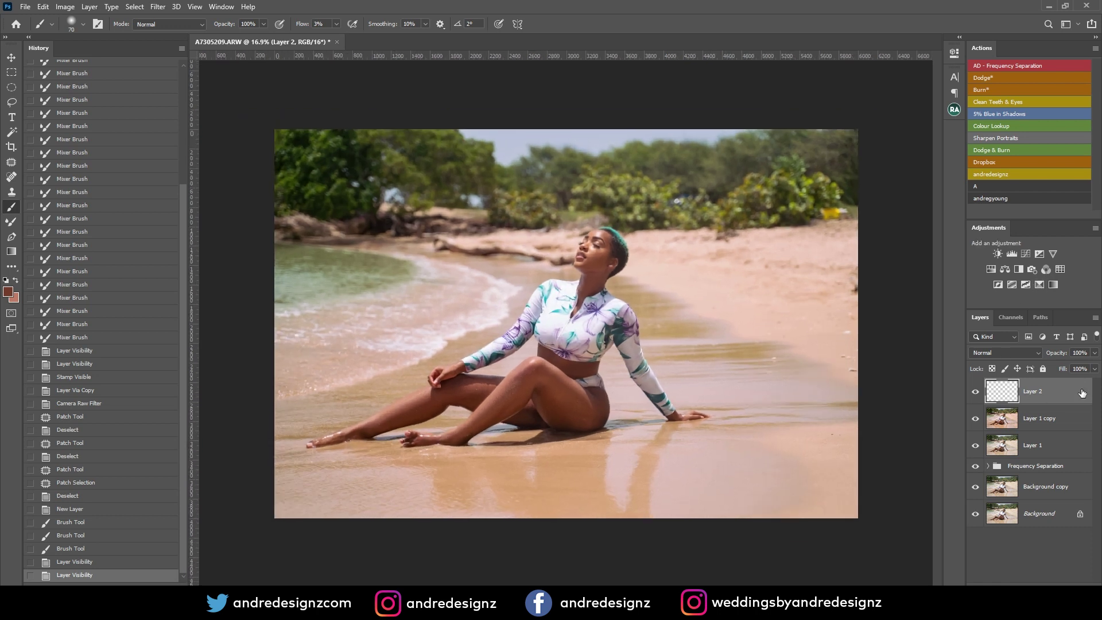
Stamp visible edits into Layer 3, add a '5% Blue in Shadows' Color Balance layer, and compare it on/off
key("ctrl+shift+alt+e")
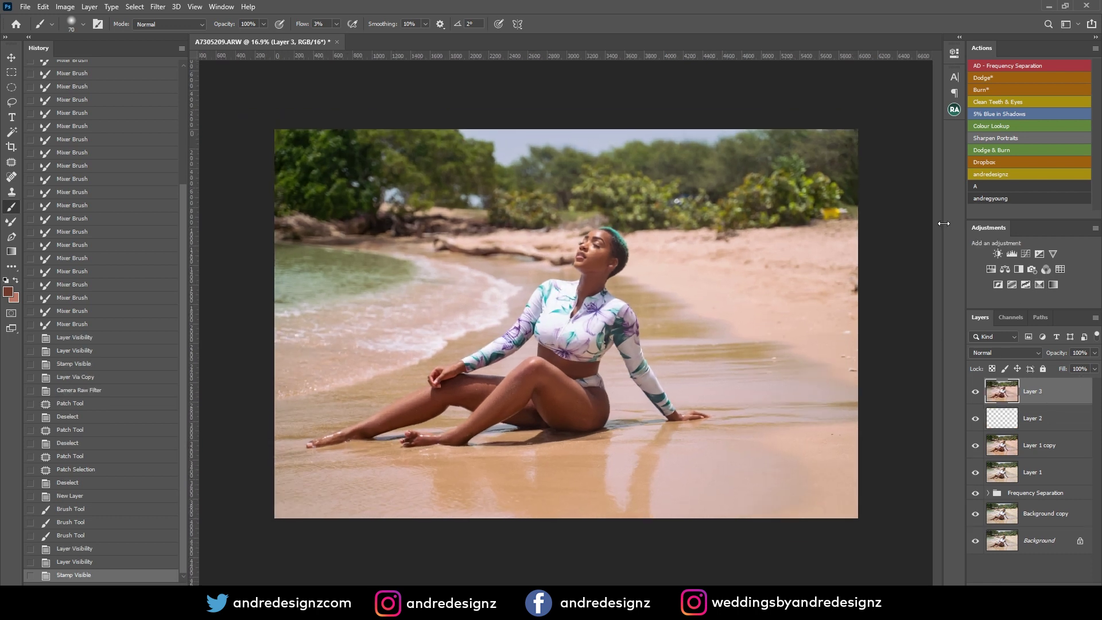
left_click(1006, 111)
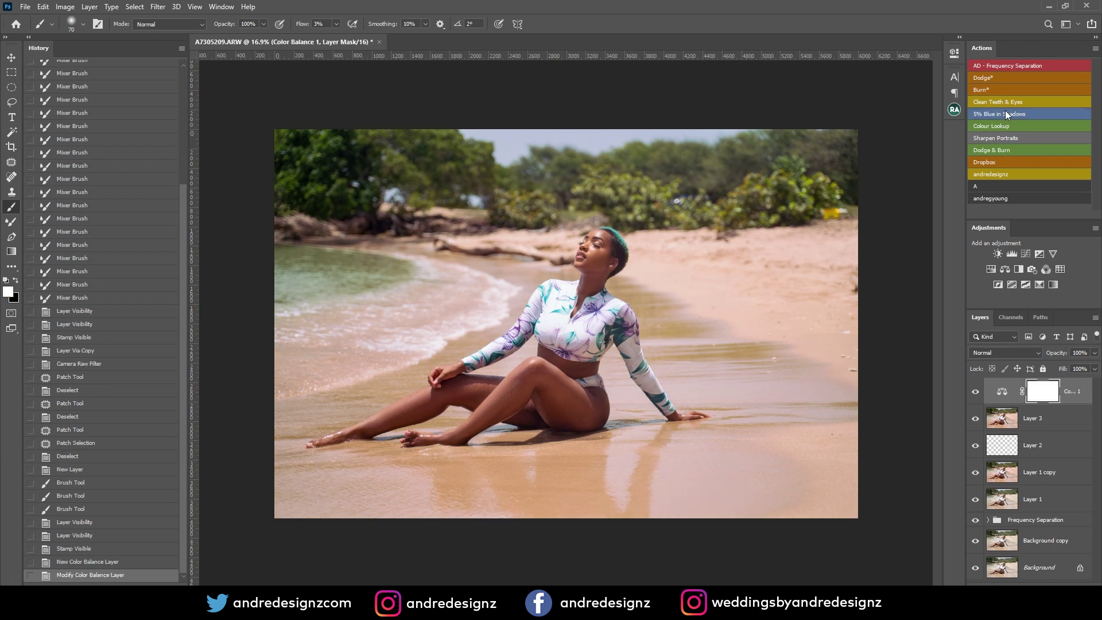
left_click(975, 391)
left_click(972, 395)
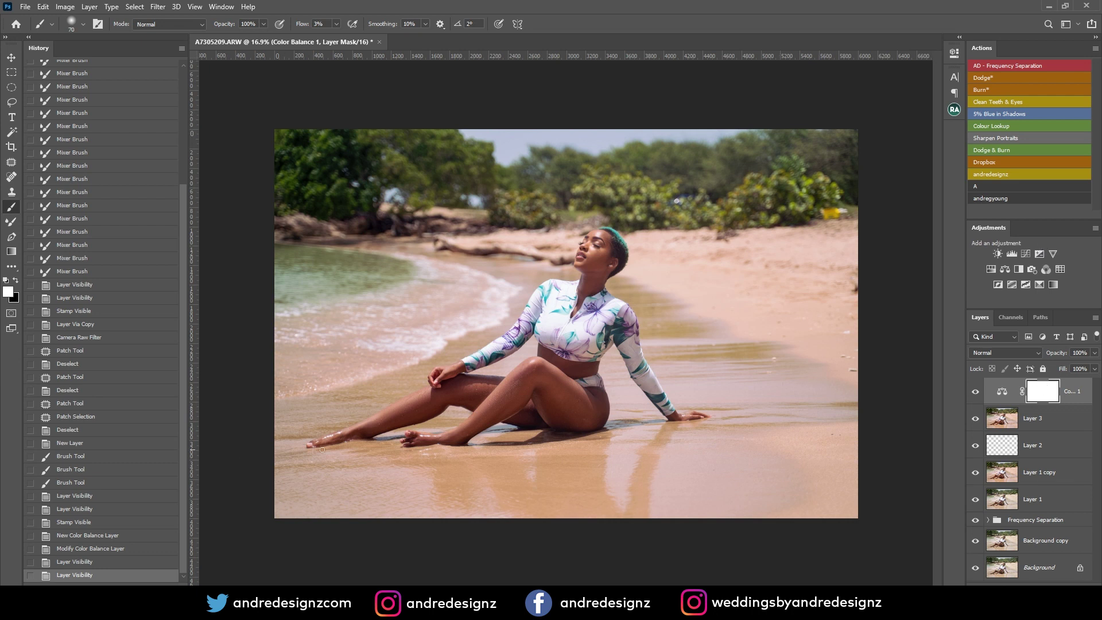
scroll(681, 334, "up", 2)
scroll(675, 327, "up", 6)
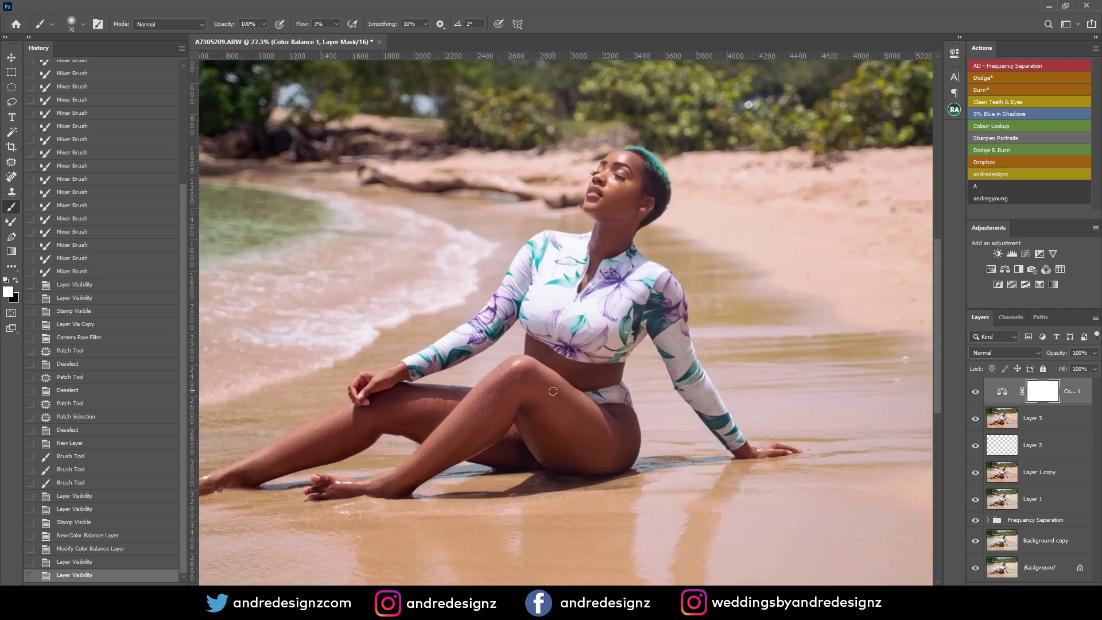
scroll(474, 413, "down", 8)
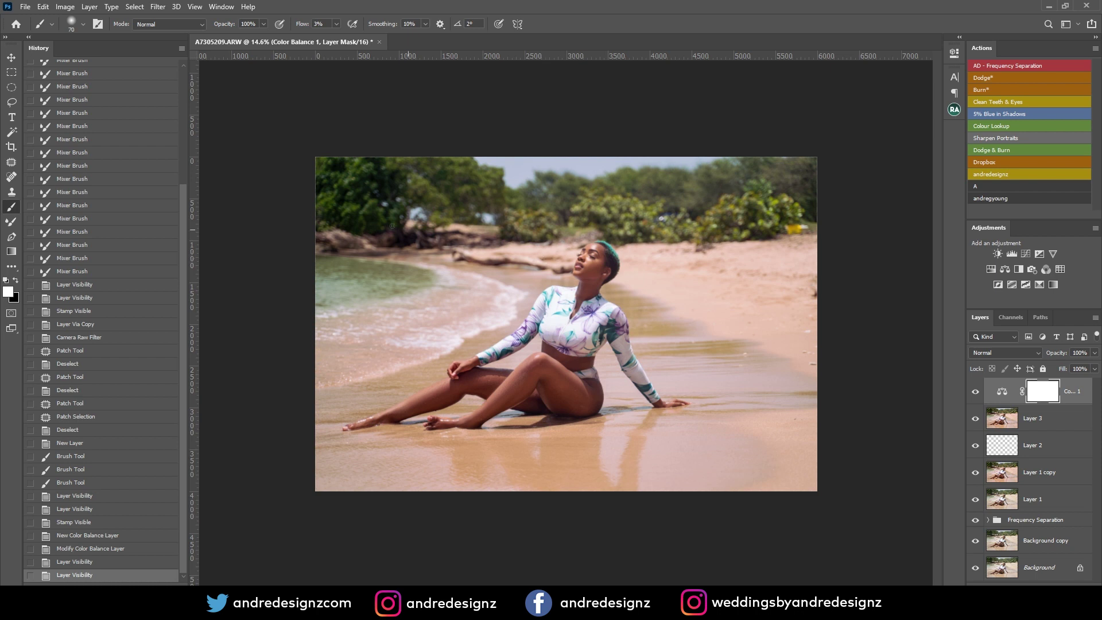
Save the image back to Lightroom and view A7305209-Edit.tif in the filmstrip
left_click(40, 7)
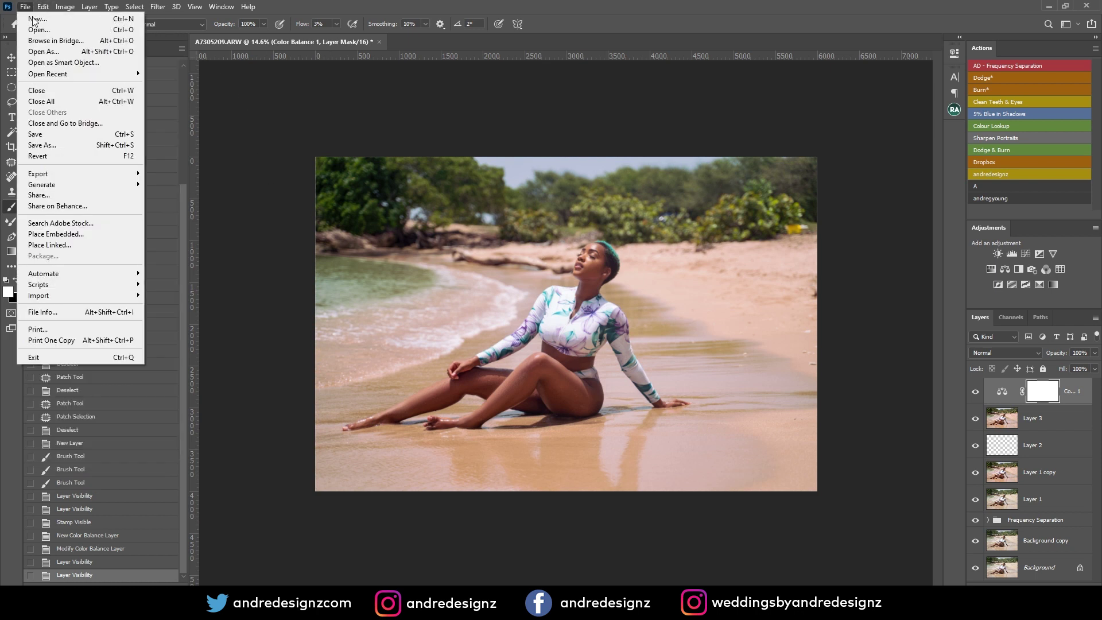
left_click(46, 135)
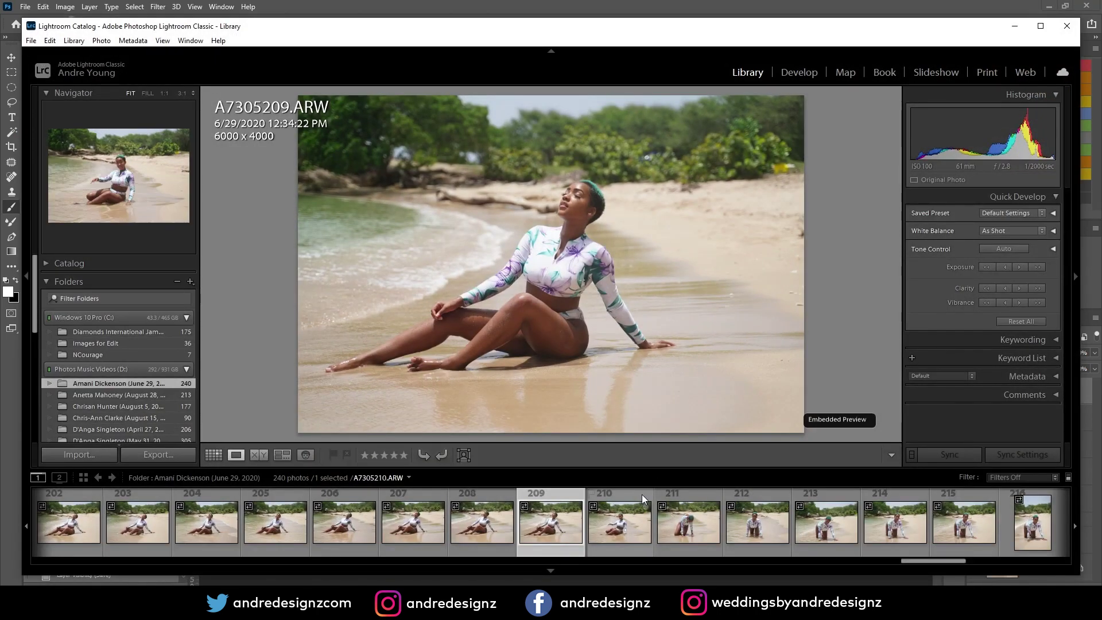
left_click(489, 538)
left_click(539, 535)
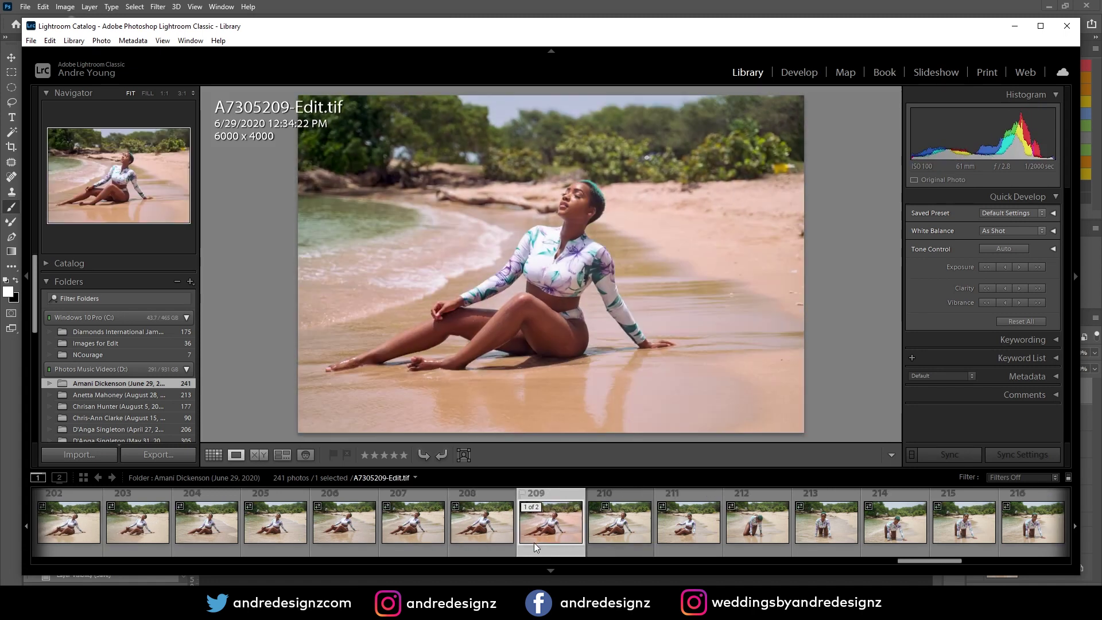
Compare the edited copy against the original ARW in Lightroom, then return to Photoshop
left_click(608, 537)
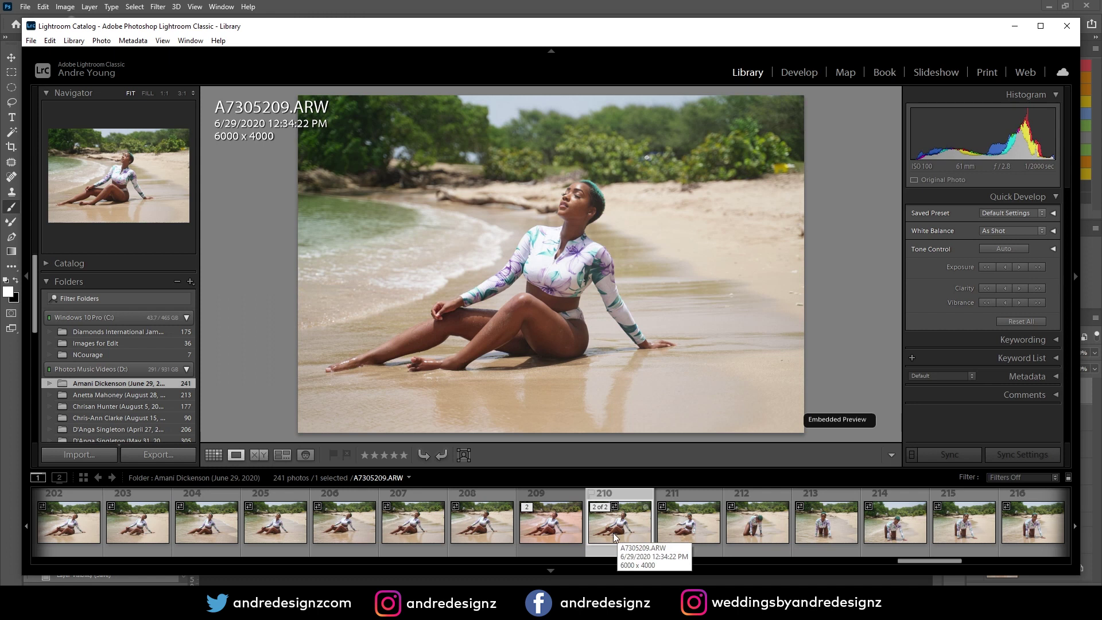
key("Left")
left_click(610, 529)
left_click(552, 529)
key("alt+Tab")
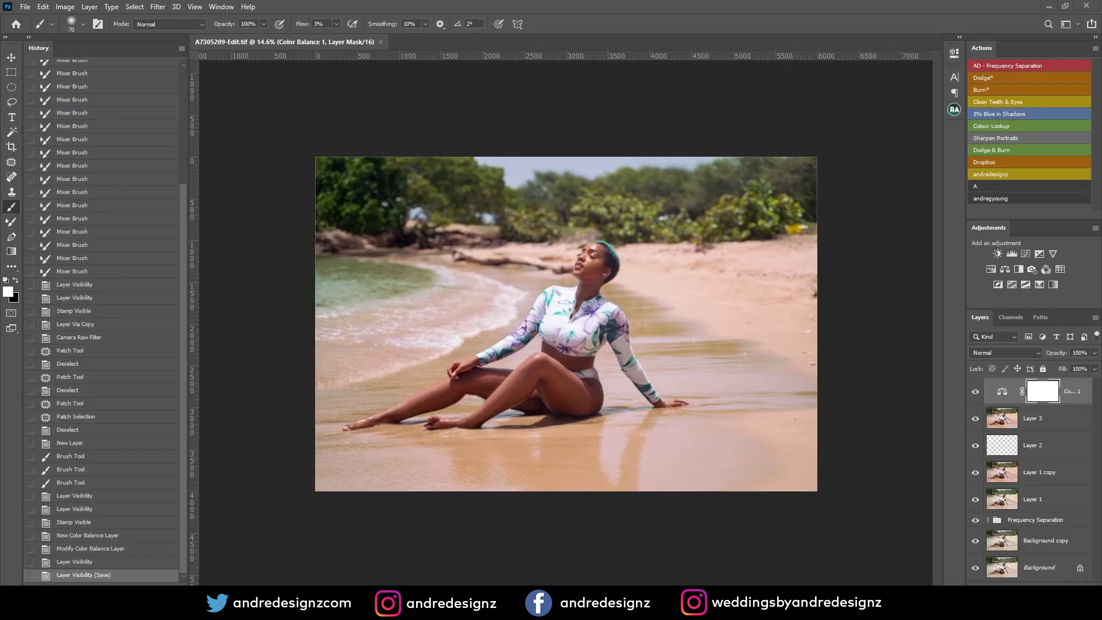